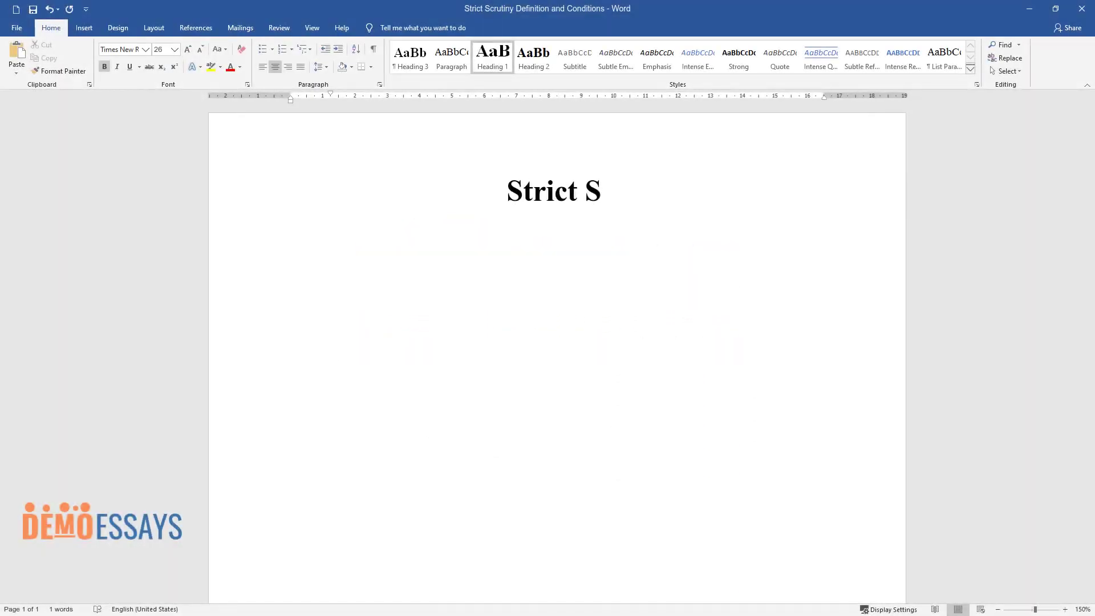
Complete the title 'Strict Scrutiny Definition and Conditions', add an 'Introduction' heading and its defining paragraph.
{"action": "type", "text": "nd Conditions"}
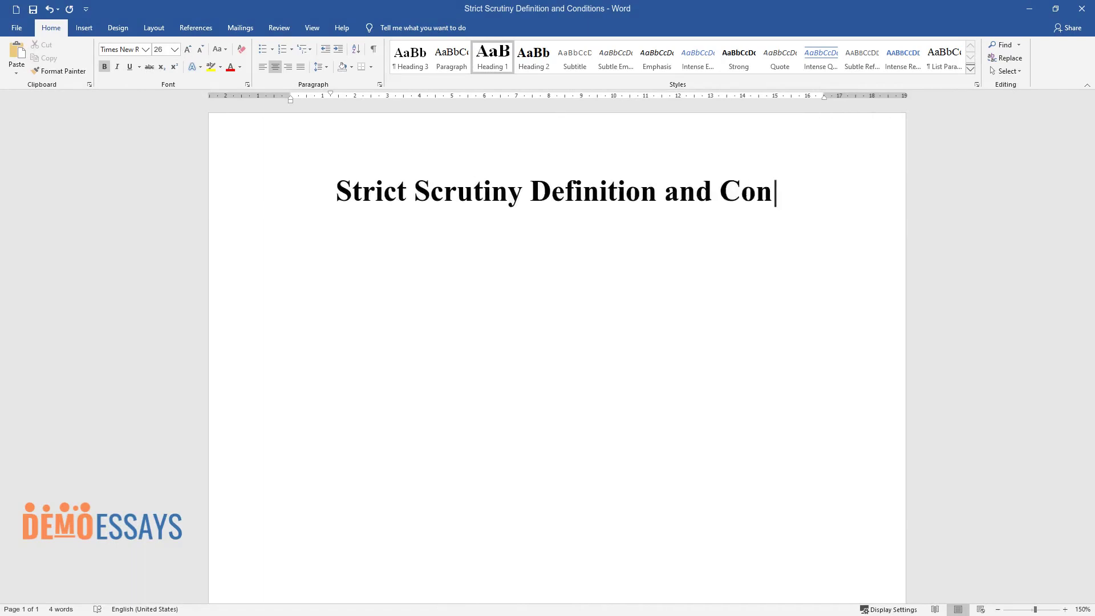
{"action": "key", "text": "Return"}
{"action": "type", "text": "Introduction"}
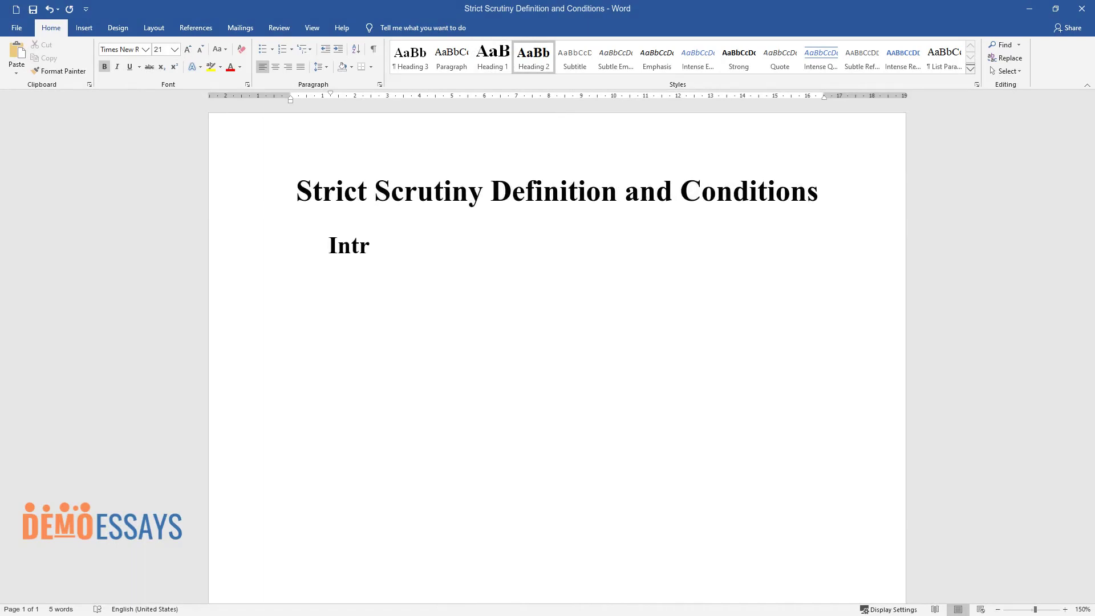
{"action": "key", "text": "Return"}
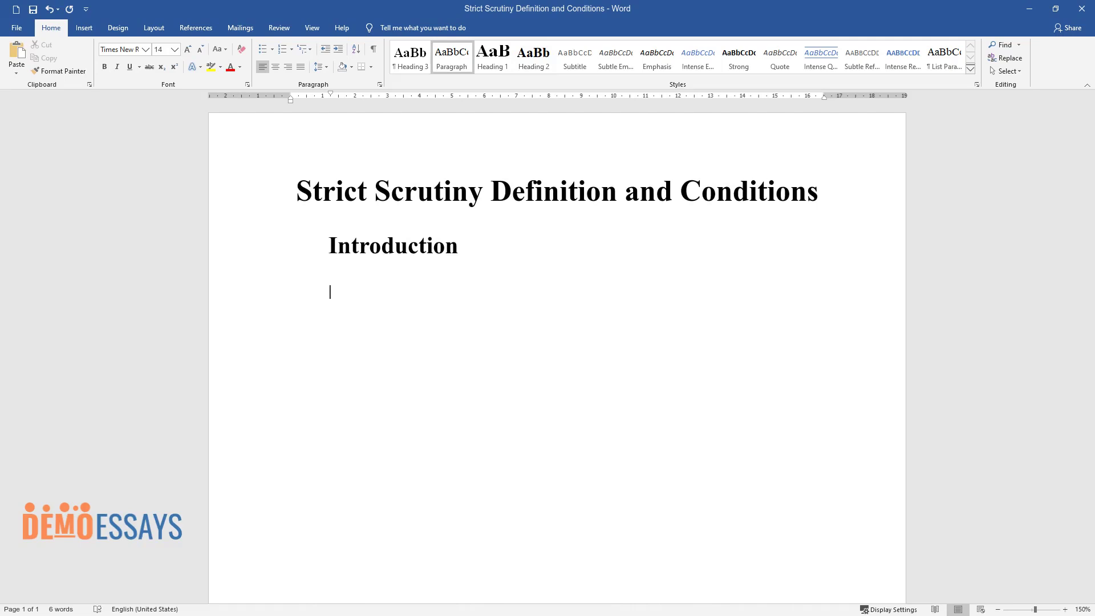
{"action": "type", "text": "Strict scrutiny refers to a form of legal assessment used by ben"}
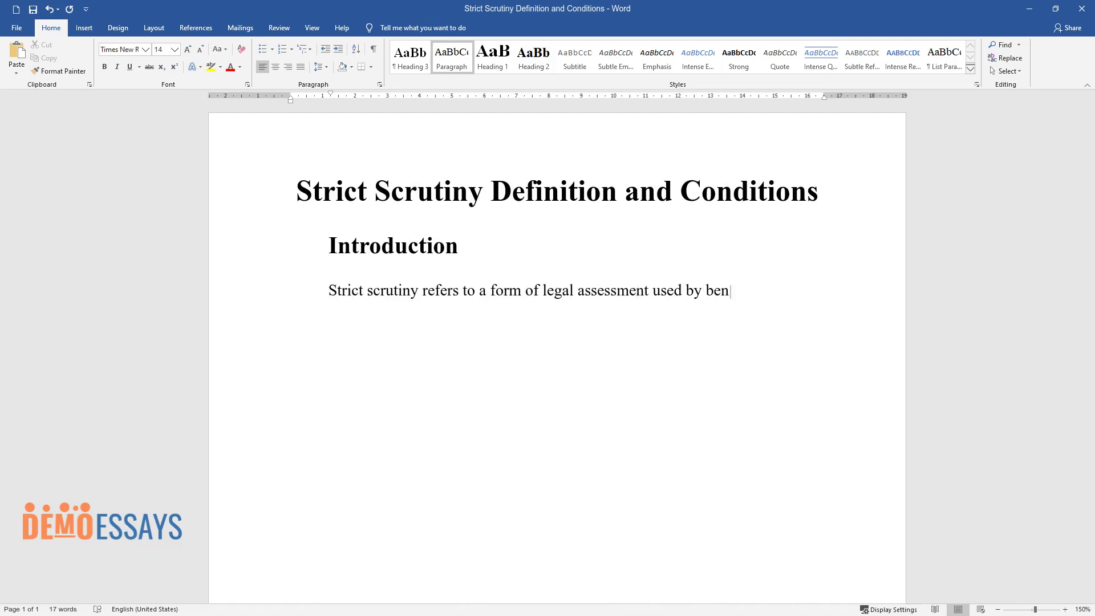
{"action": "type", "text": "ches to ascertain the constitutionality of specific laws. This criterion is often employed by courts w"}
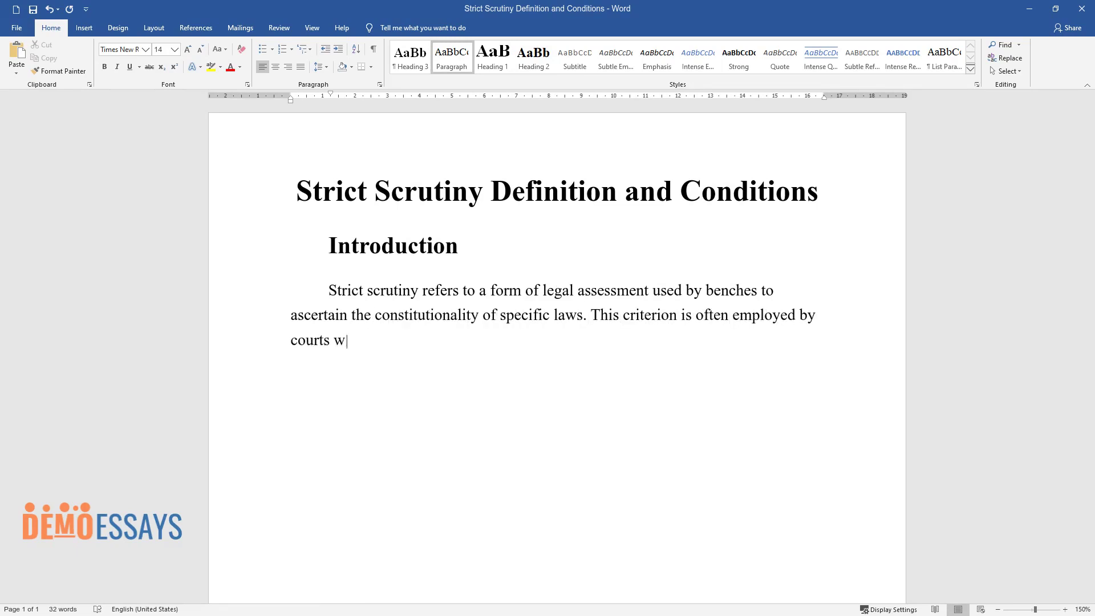
{"action": "type", "text": "henever a petitioner prosecutes th"}
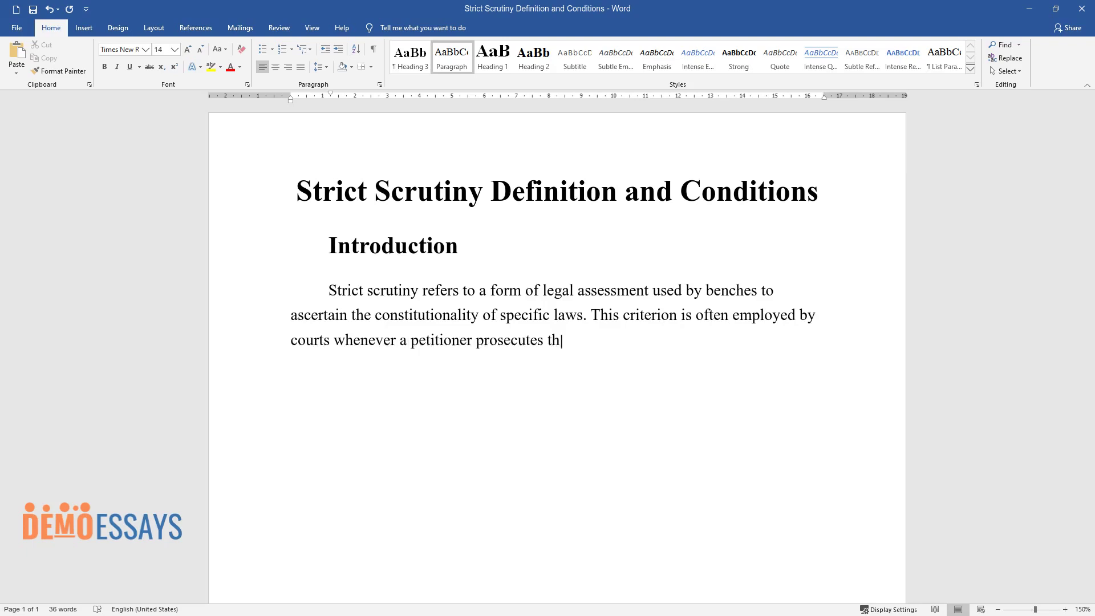
{"action": "type", "text": "e regime for impartiality. To qua"}
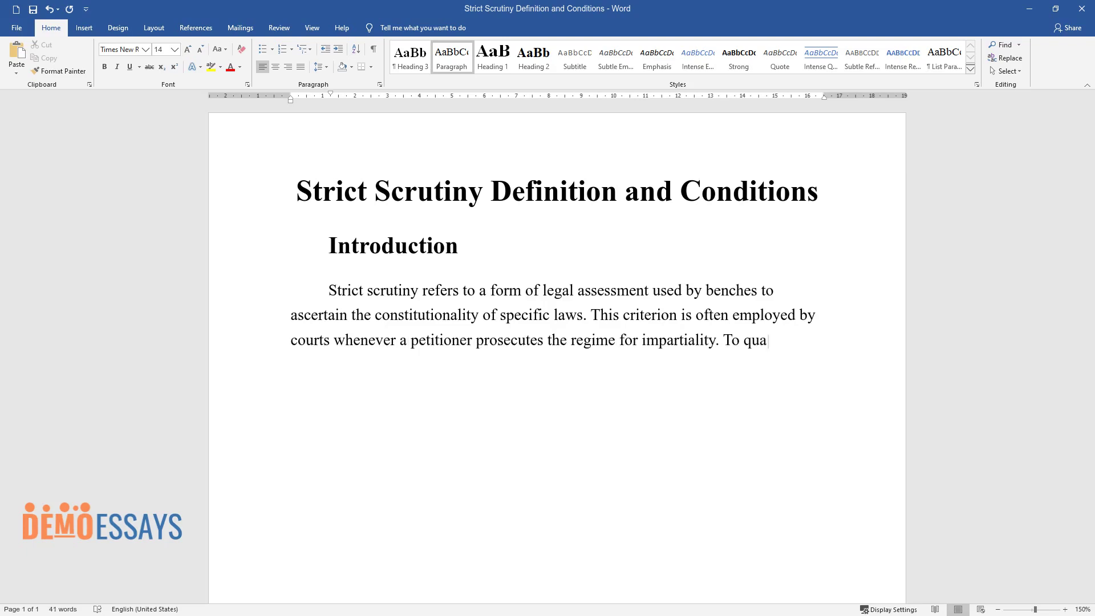
{"action": "type", "text": "lify as a law under strict scrutiny, the parliament must have narrow"}
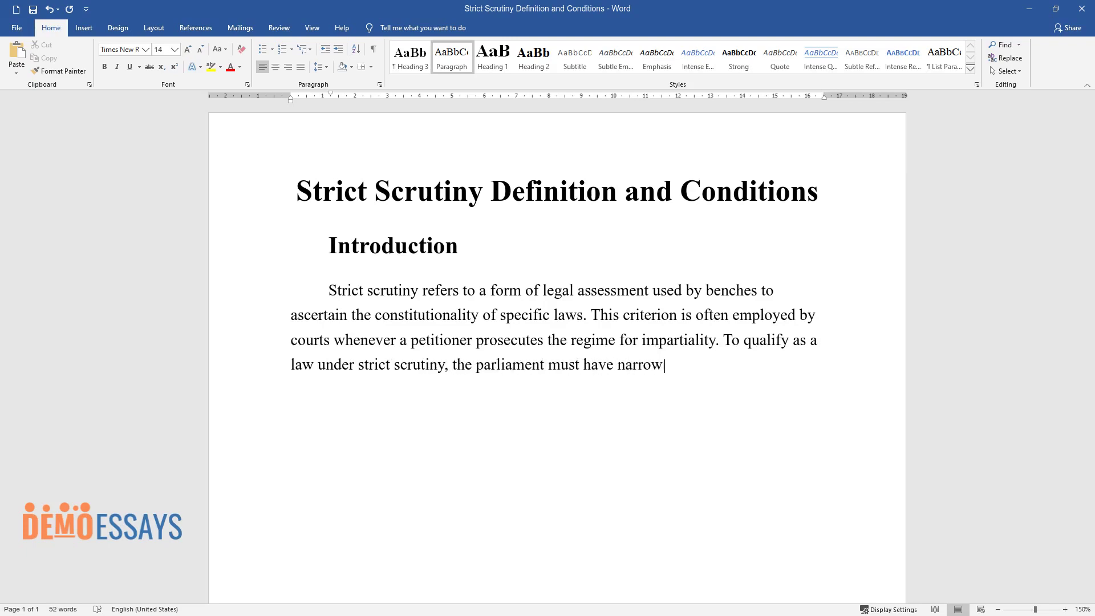
{"action": "type", "text": "ly modified the legislation to advance str"}
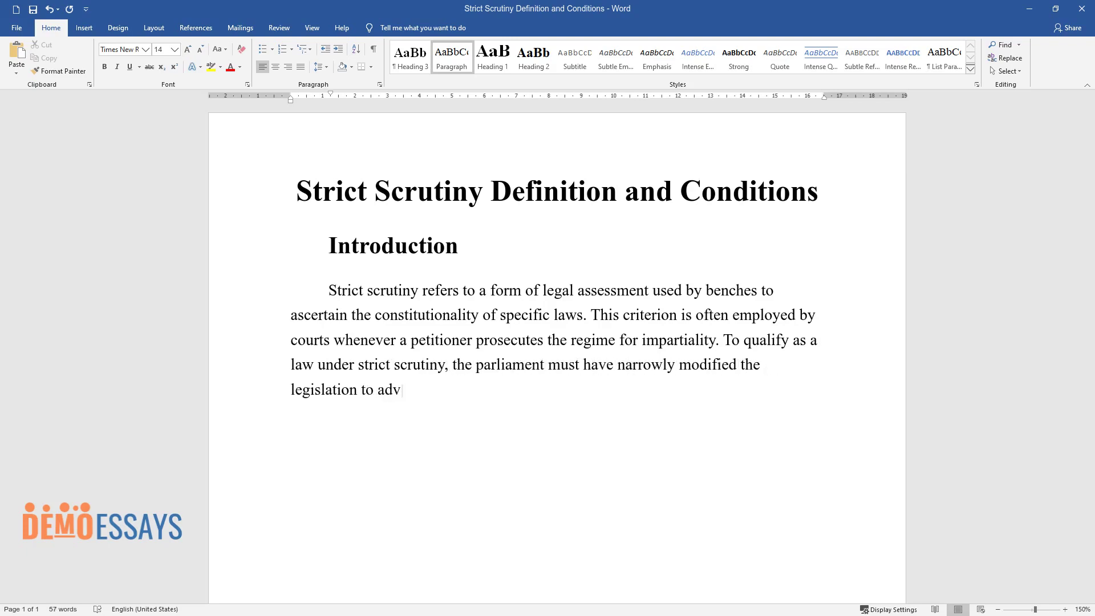
{"action": "type", "text": "ategic government interes"}
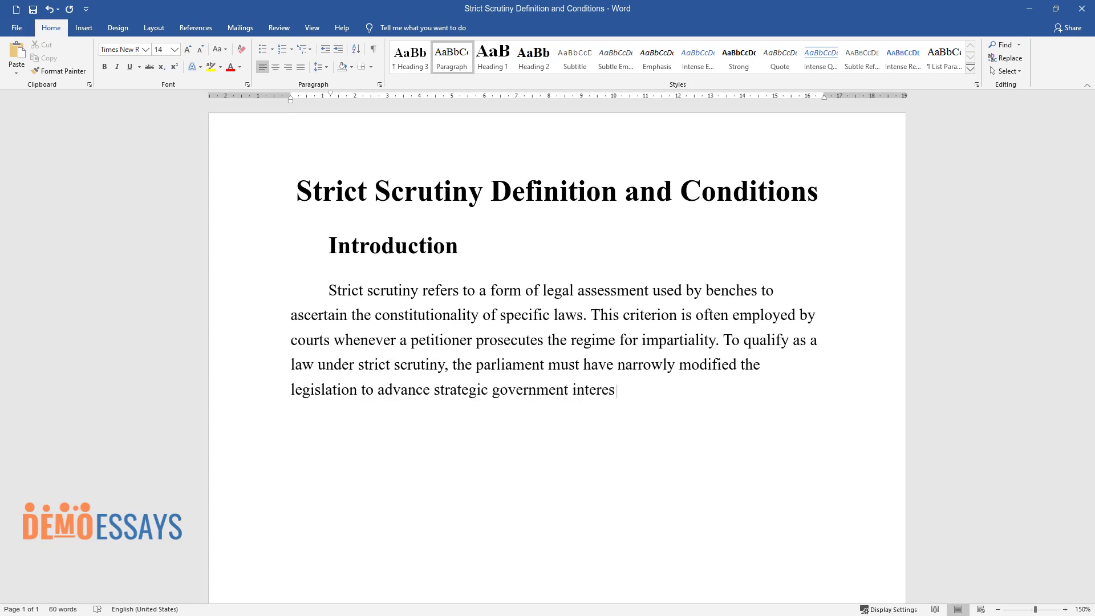
{"action": "type", "text": "ts and passed it. This is the highest level of asses"}
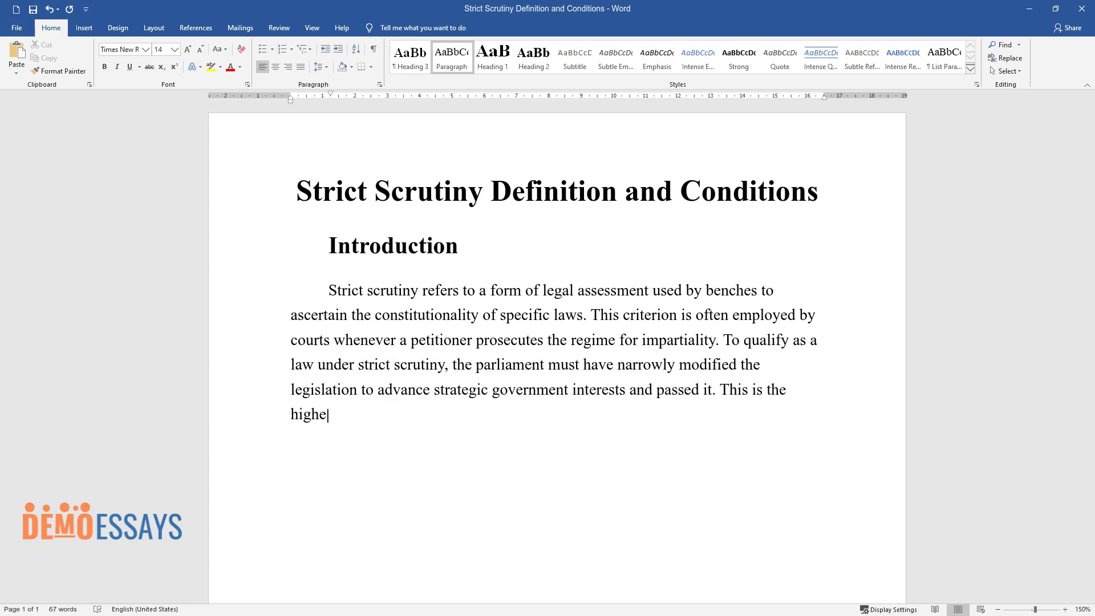
{"action": "type", "text": "sment a bench wi"}
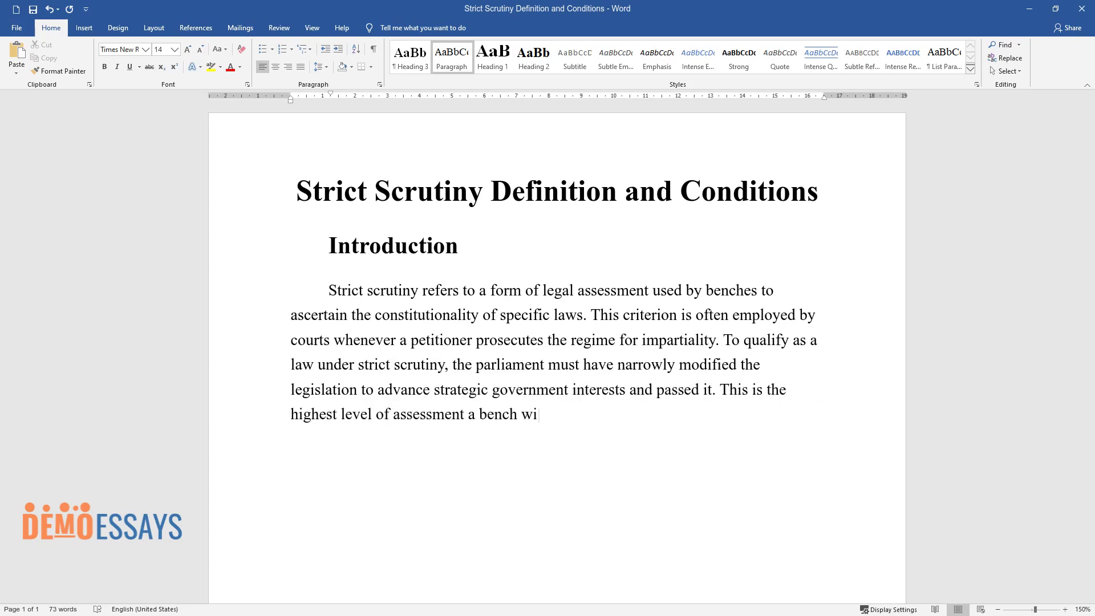
{"action": "type", "text": "ll employ to gauge the constitutio"}
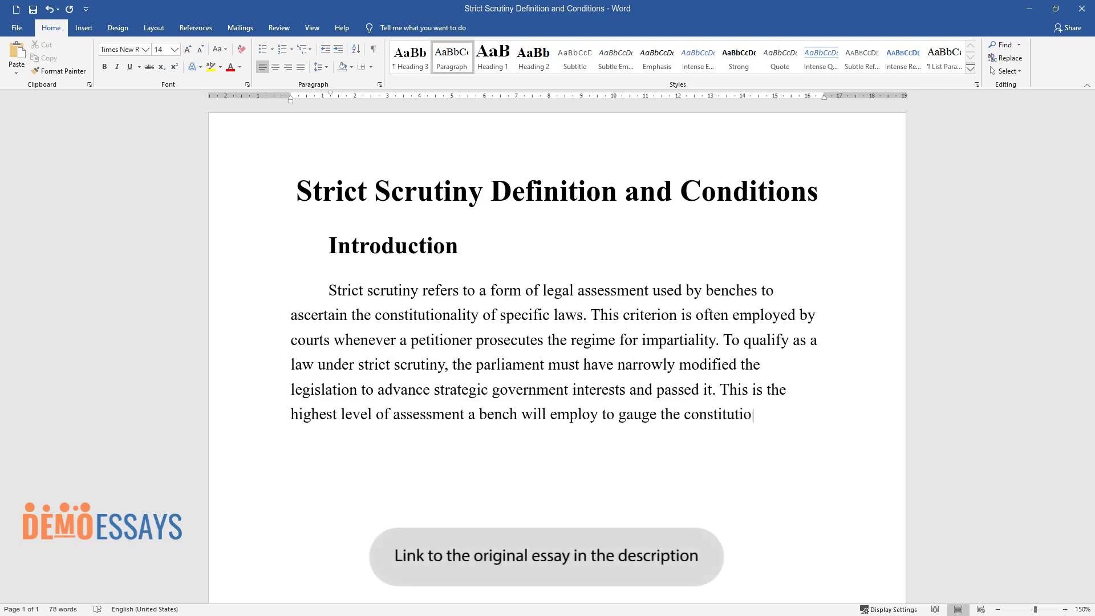
{"action": "type", "text": "nal eligibility of governmental discrimination."}
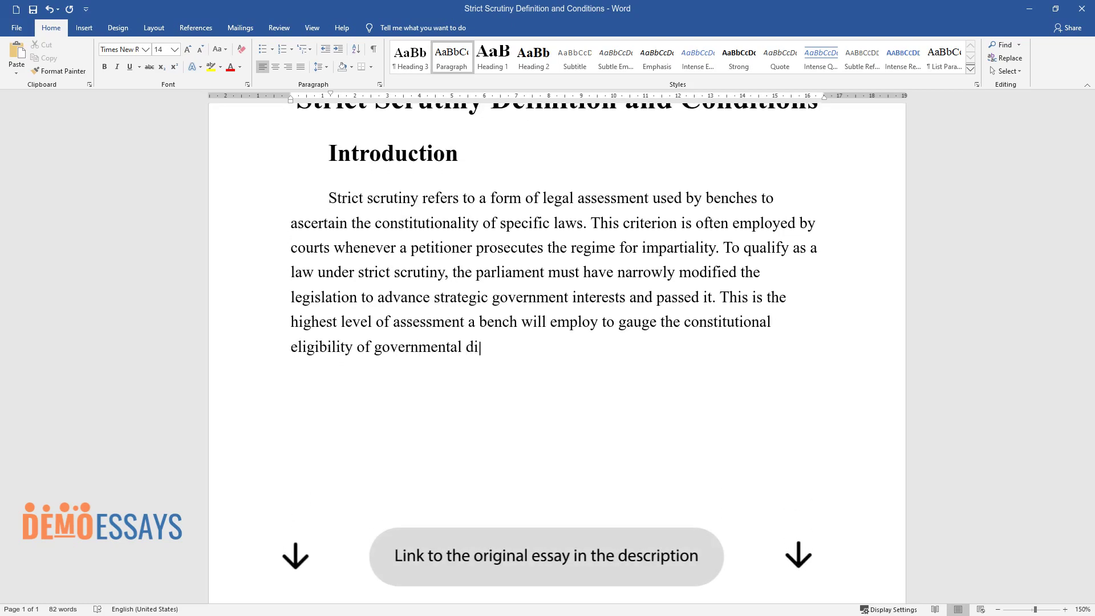
{"action": "key", "text": "Return"}
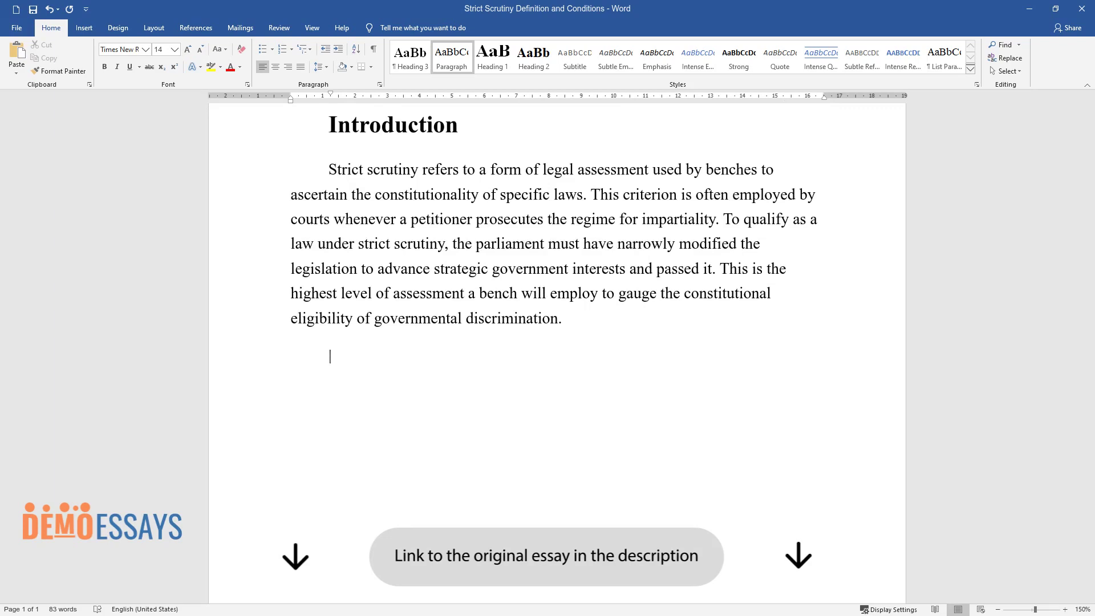
Write the paragraph on equal-protection claims as the eligibility criterion for strict scrutiny review.
{"action": "type", "text": "A claim for equal protection is"}
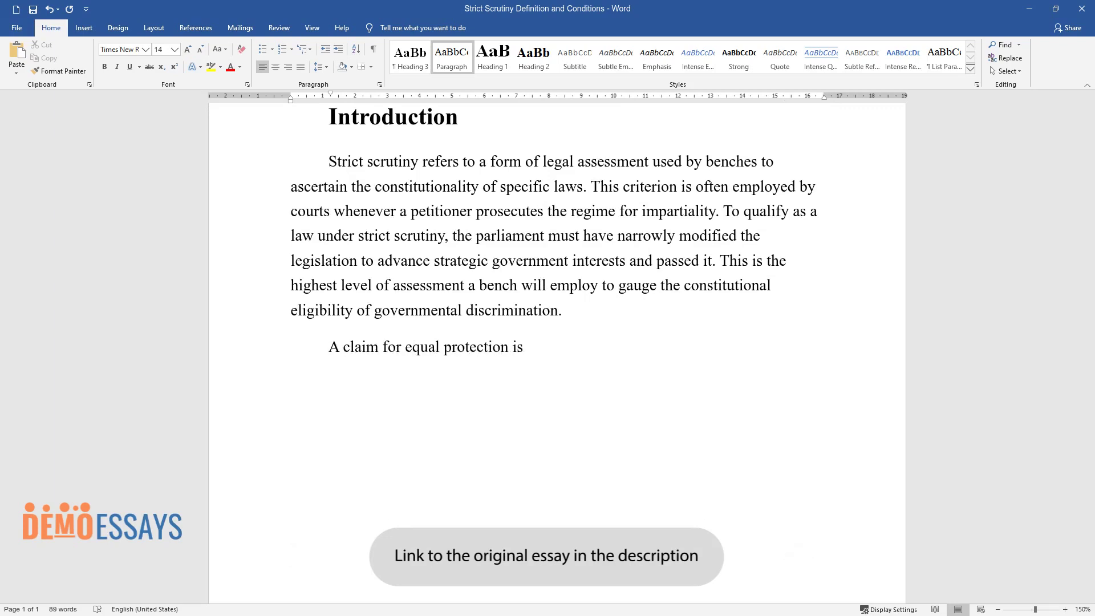
{"action": "type", "text": " an eligibility criterion for the use of this review criteria. Withi"}
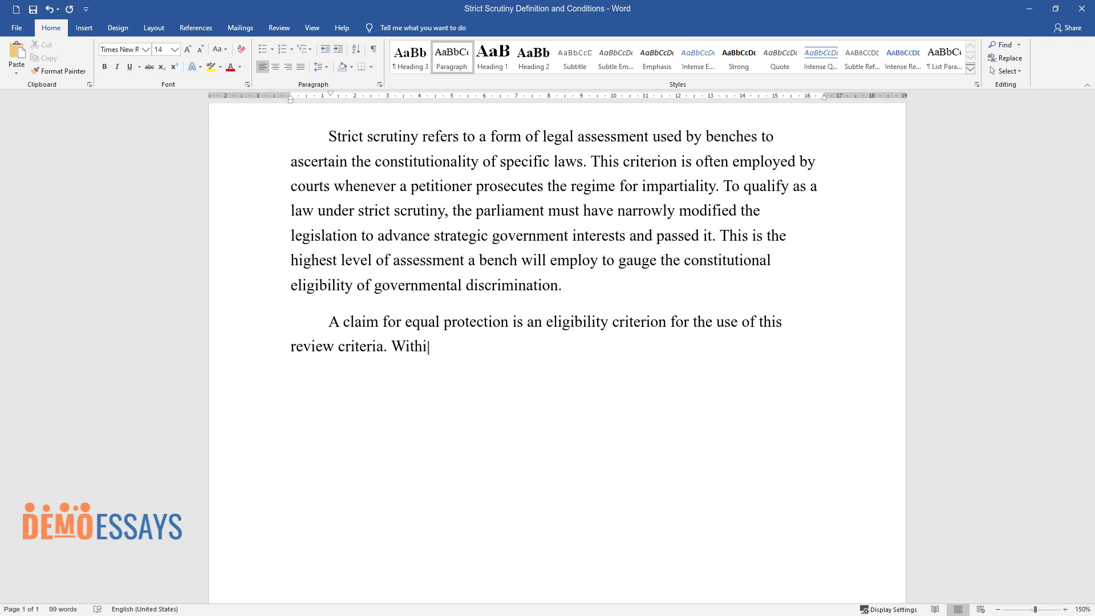
{"action": "type", "text": "n this classification, the parliam"}
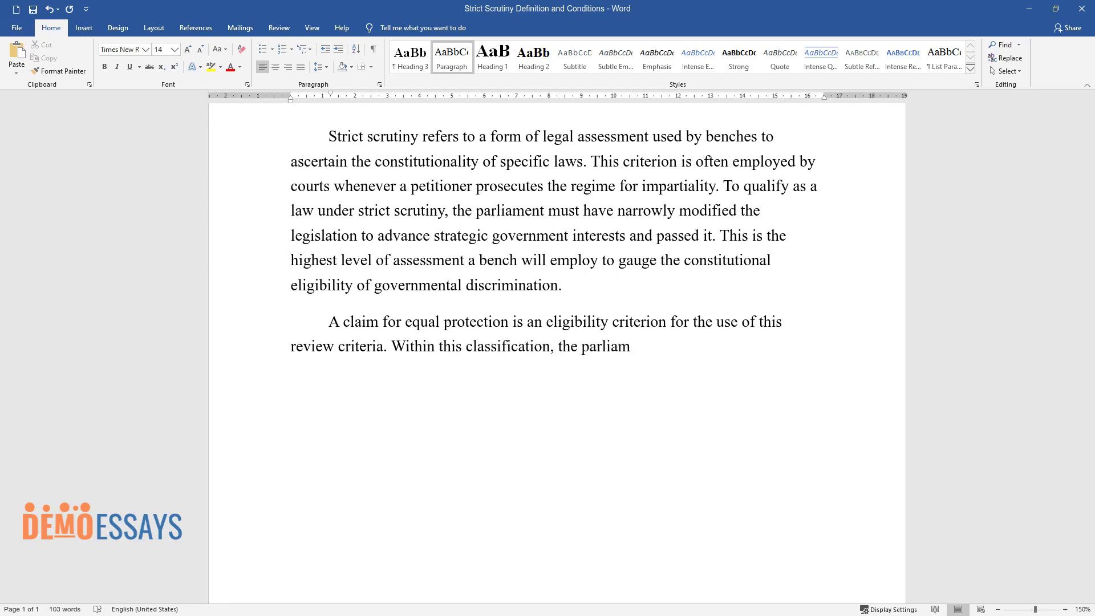
{"action": "type", "text": "ent must have enacted an act that e"}
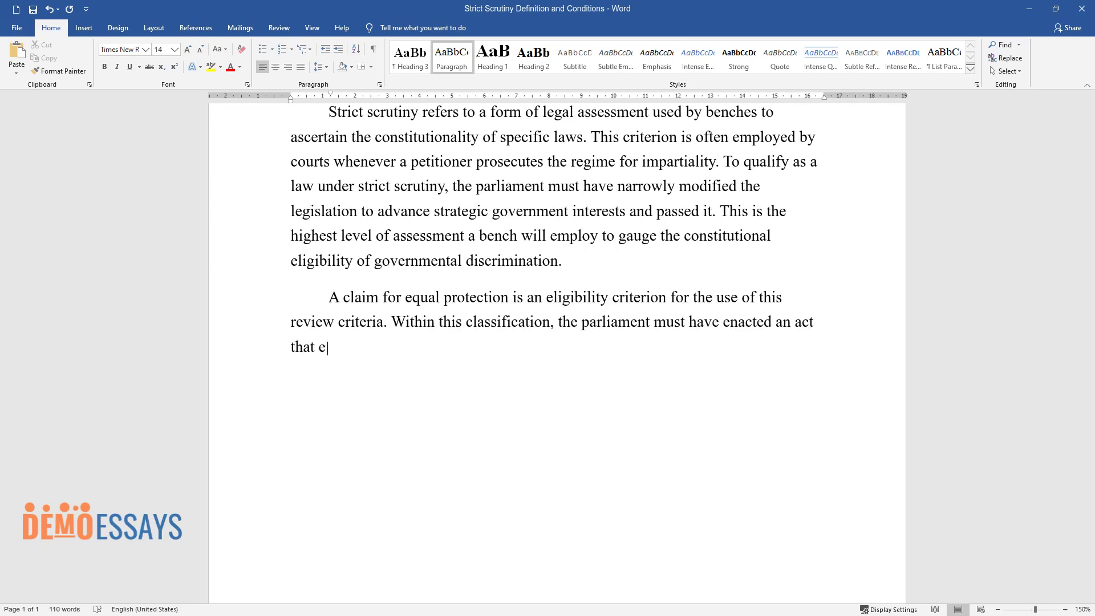
{"action": "type", "text": "ither interferes with fundamental rights or involves suspect sortin"}
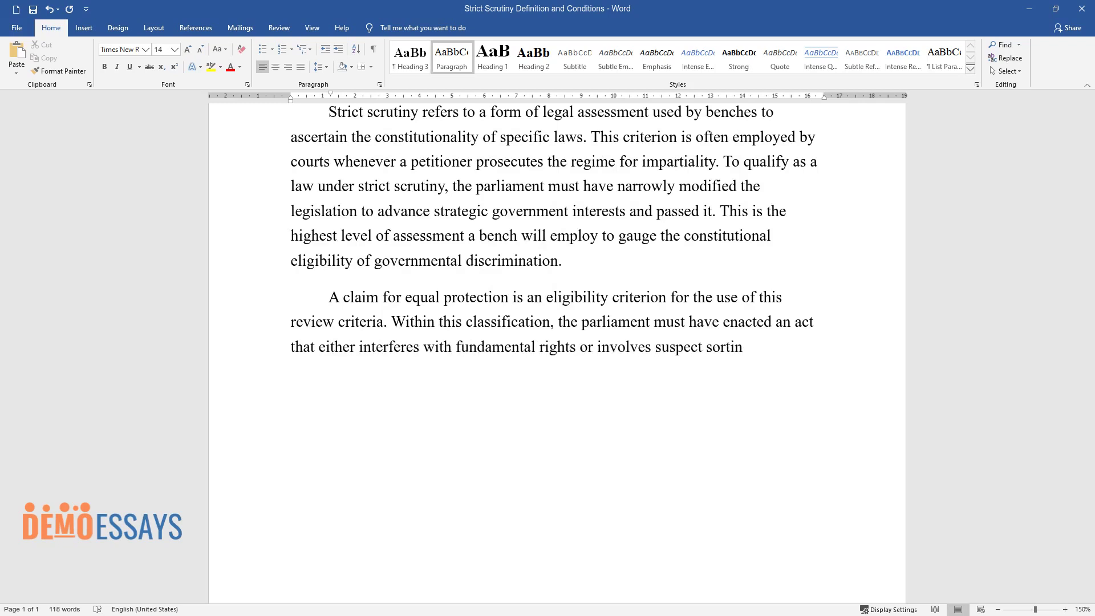
{"action": "type", "text": "g. The classification of suspects "}
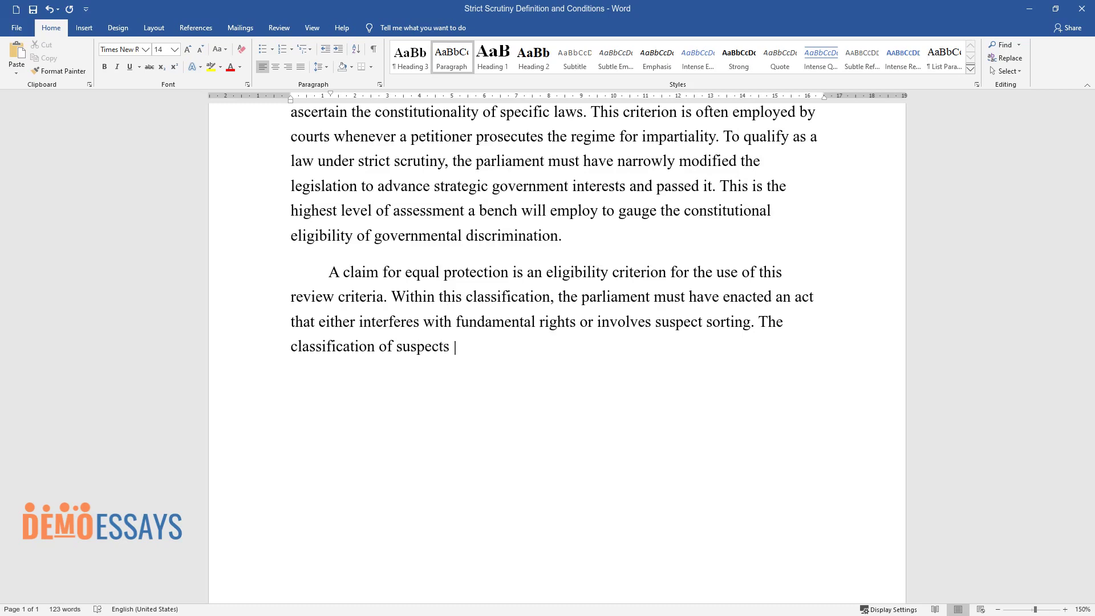
{"action": "type", "text": "includes race, state origin, relig"}
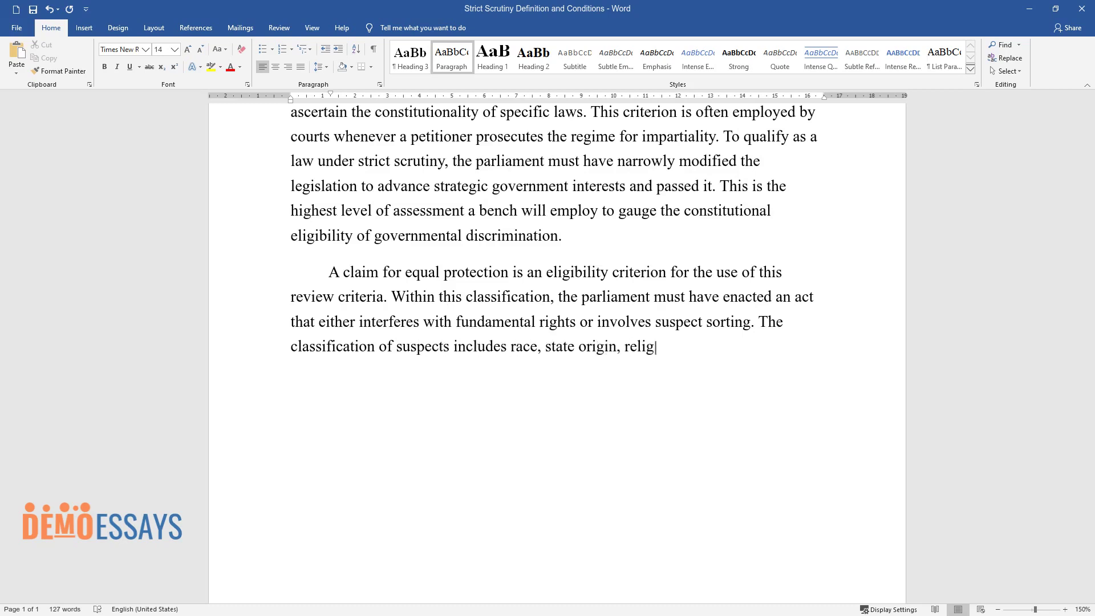
{"action": "type", "text": "ious conviction, and alienage. Strict scru"}
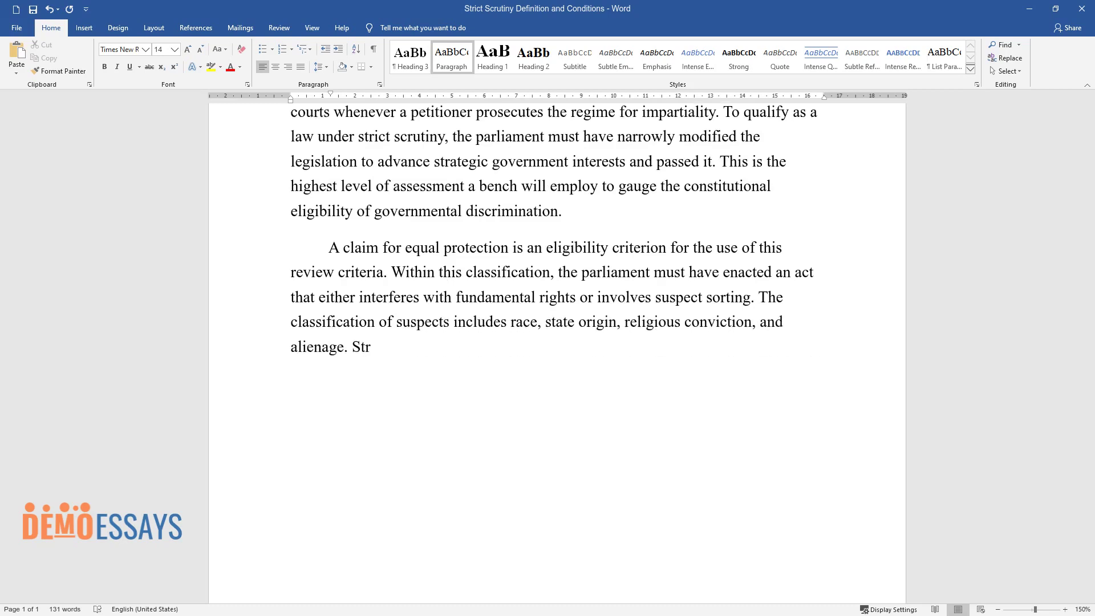
{"action": "type", "text": "tiny can also be used on "}
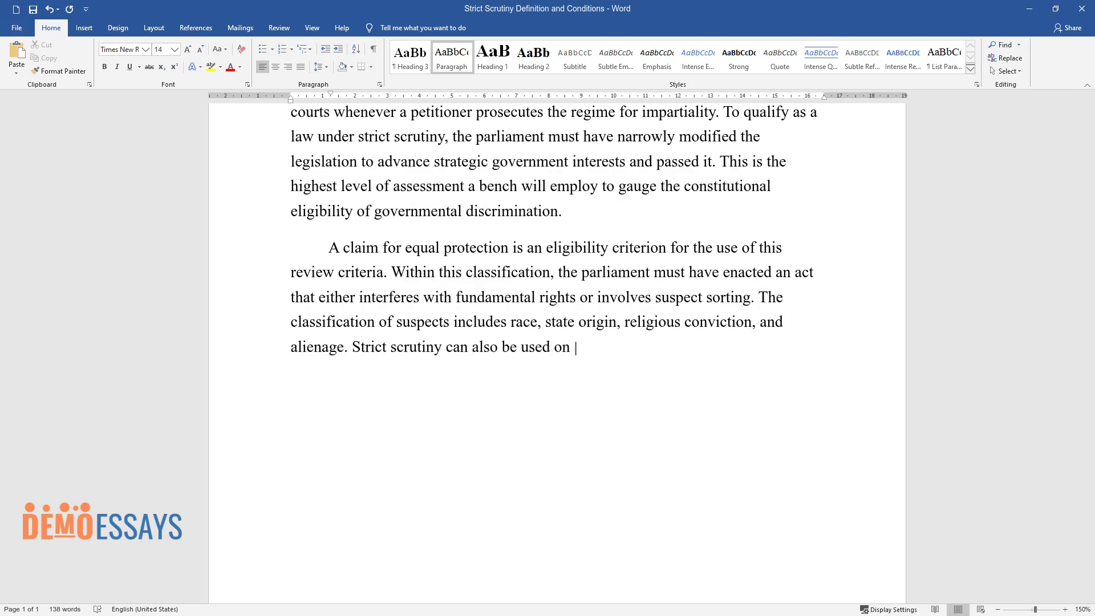
{"action": "type", "text": "content-based speech limitations b"}
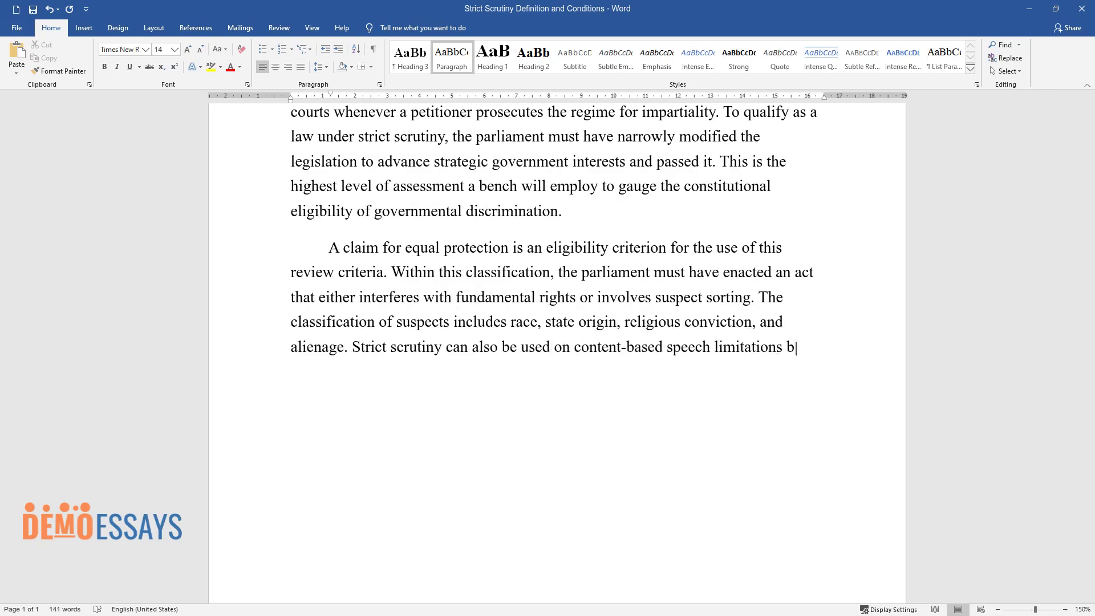
{"action": "type", "text": "ut does not apply to firearm proto"}
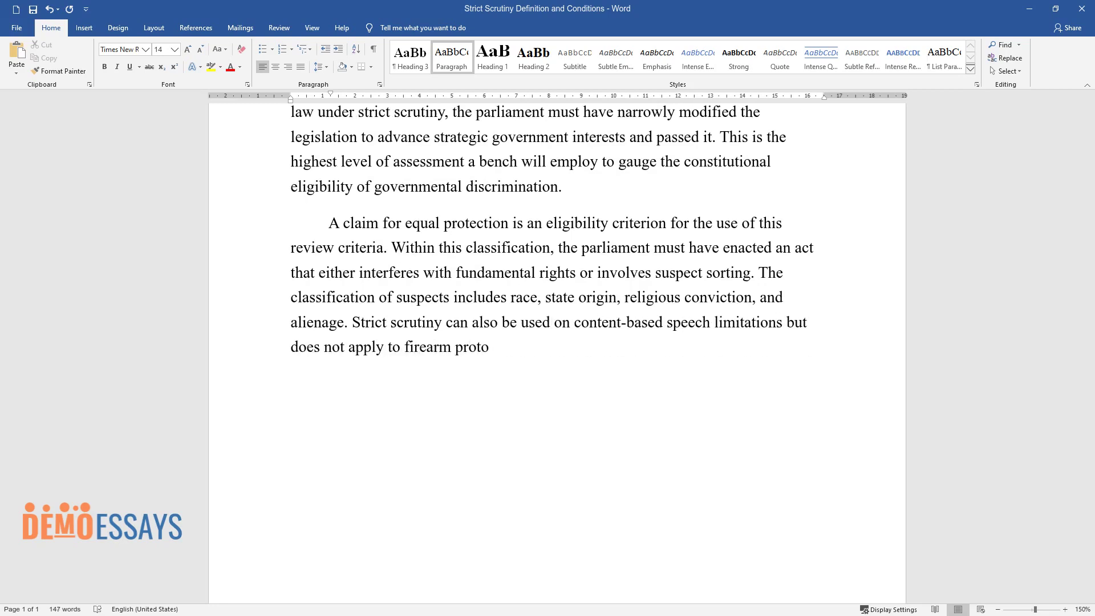
{"action": "type", "text": "cols. Laws under the defense of the strict scrutiny guidelines are the right "}
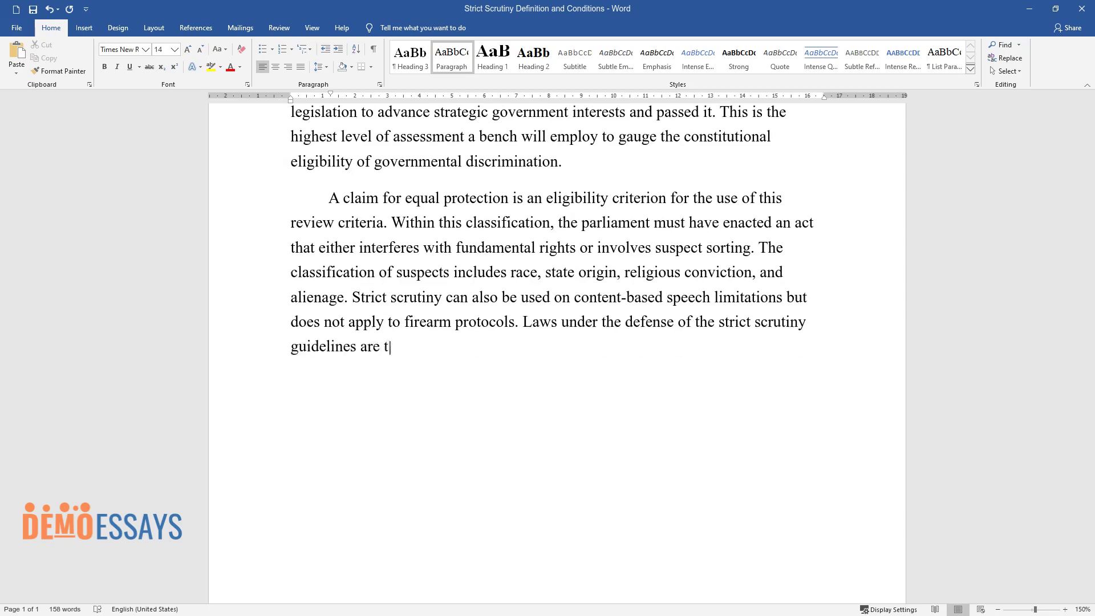
{"action": "type", "text": "to vote, the right to tra"}
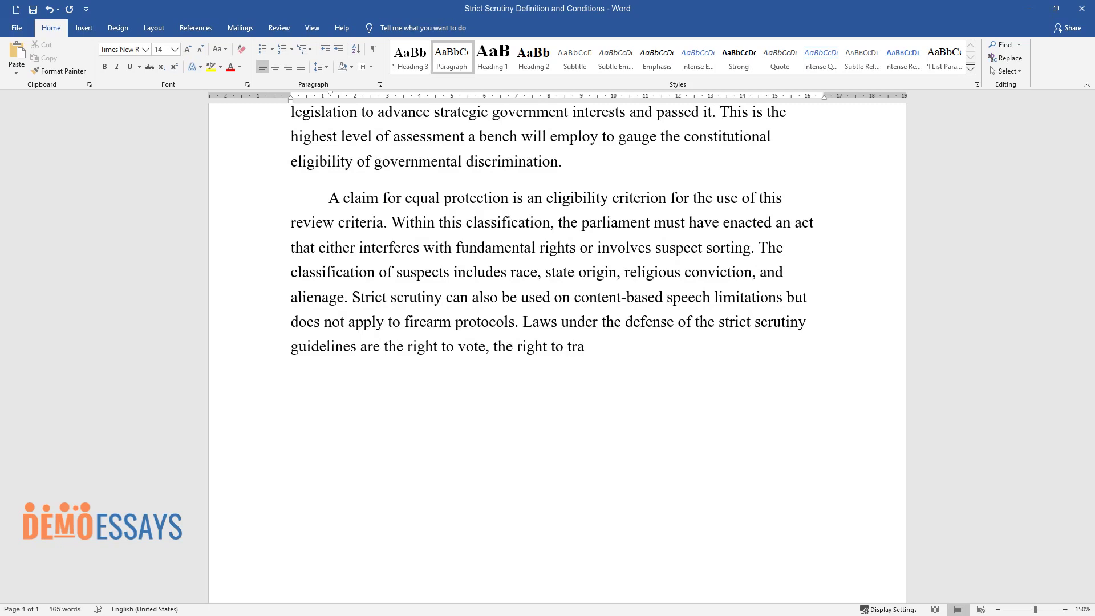
{"action": "type", "text": "vel, and the right to discretion."}
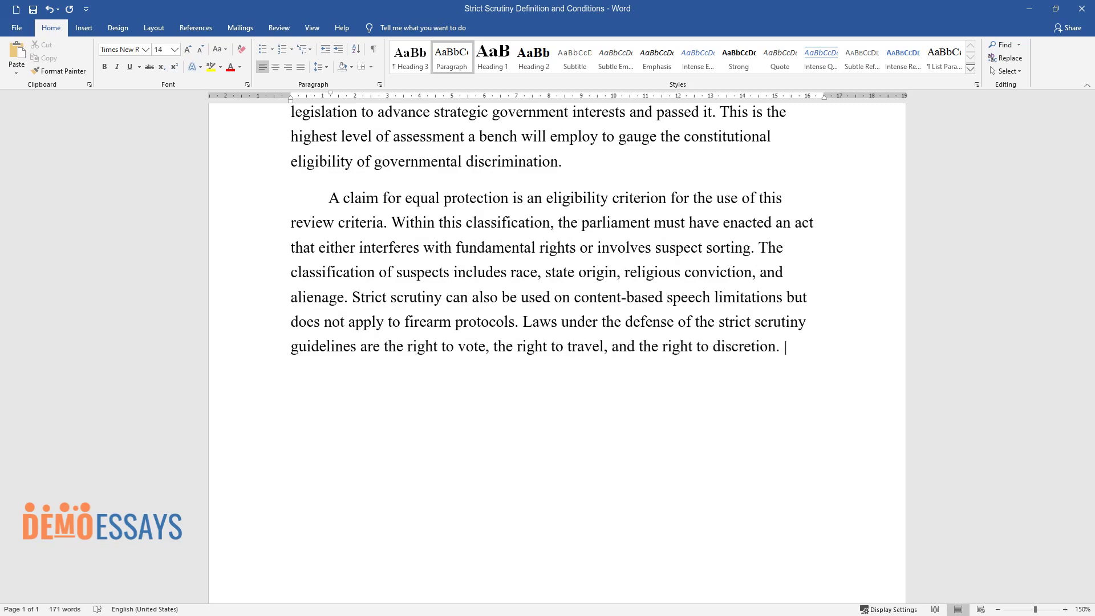
{"action": "type", "text": " Strict scrutiny is essential in id"}
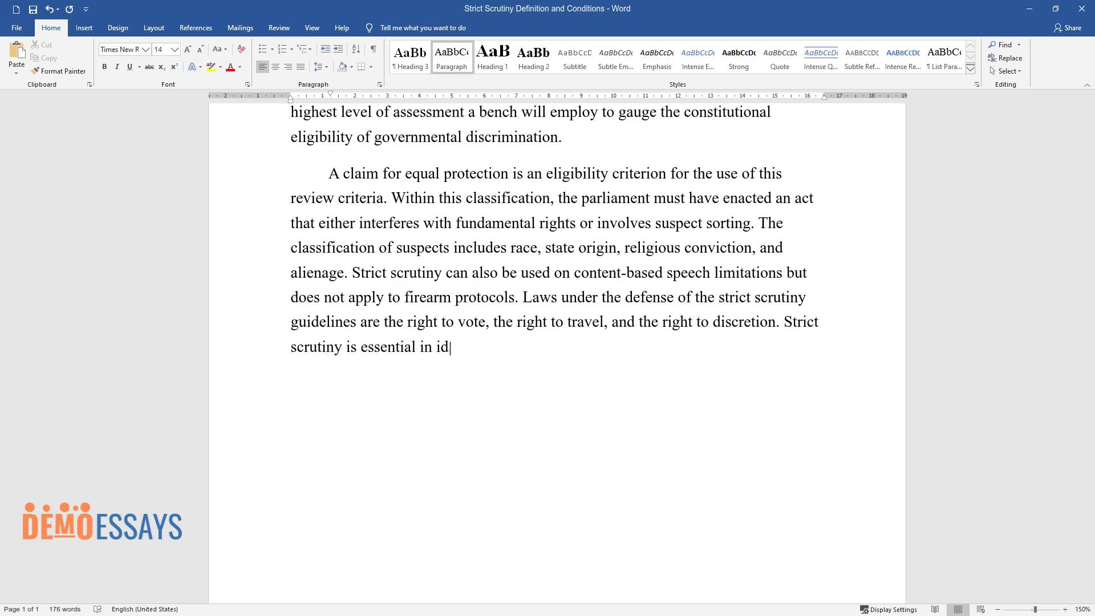
{"action": "type", "text": "entifying instances where the gov"}
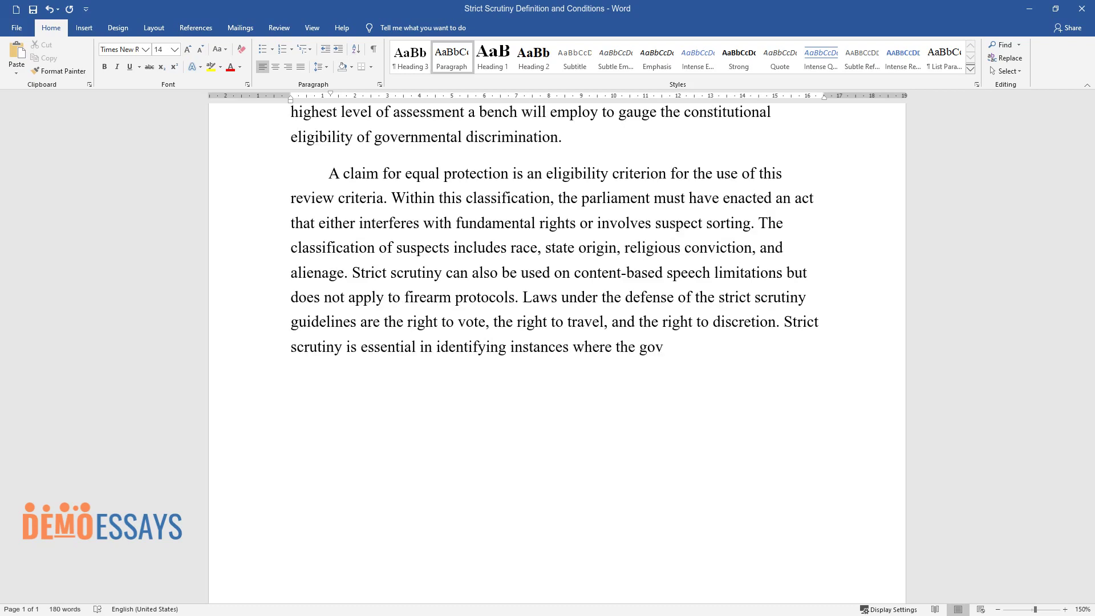
{"action": "type", "text": "ernment interferes with protected rights and strikes down such actions."}
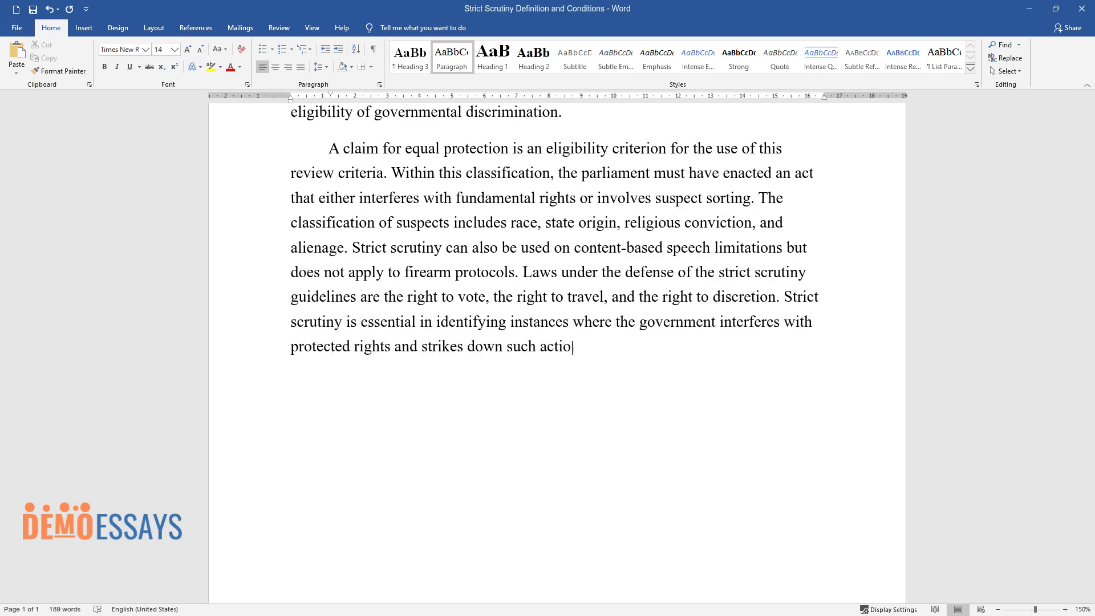
{"action": "key", "text": "Return"}
Add the 'Affirmative Action Case' heading and the Bethune-Hill versus Virginia Panel case paragraph.
{"action": "type", "text": "Affirmativ"}
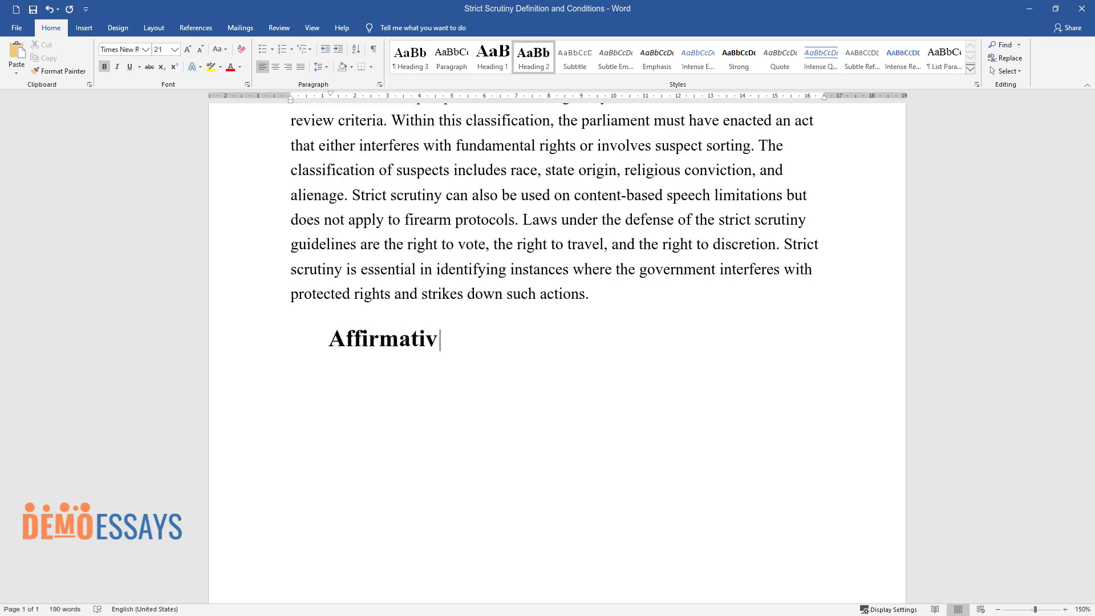
{"action": "type", "text": "e Action Case"}
{"action": "key", "text": "Return"}
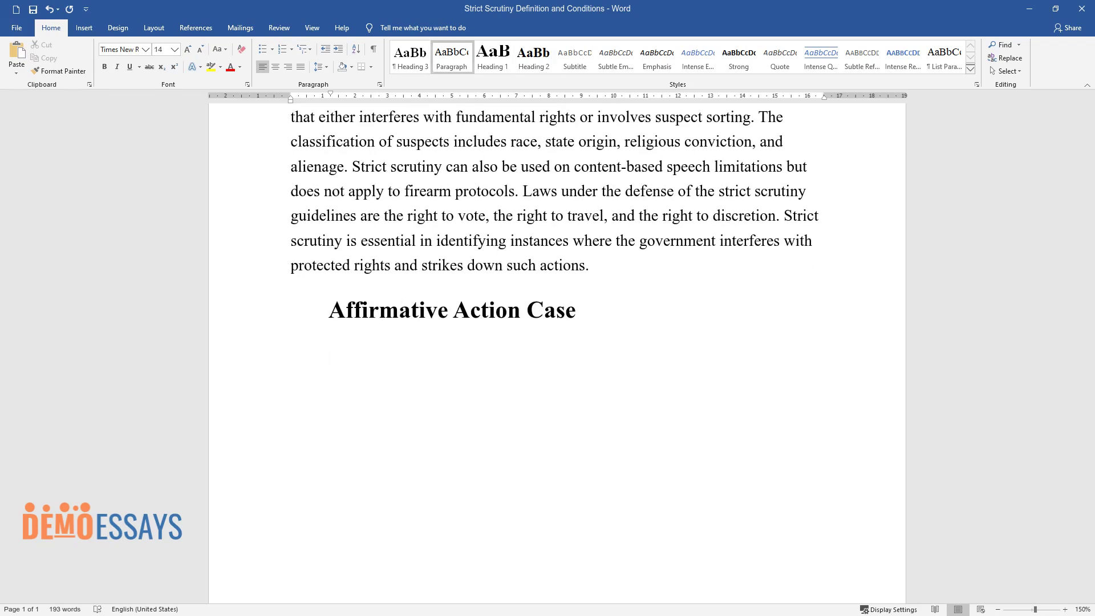
{"action": "type", "text": "Bethune-Hill versus Vir"}
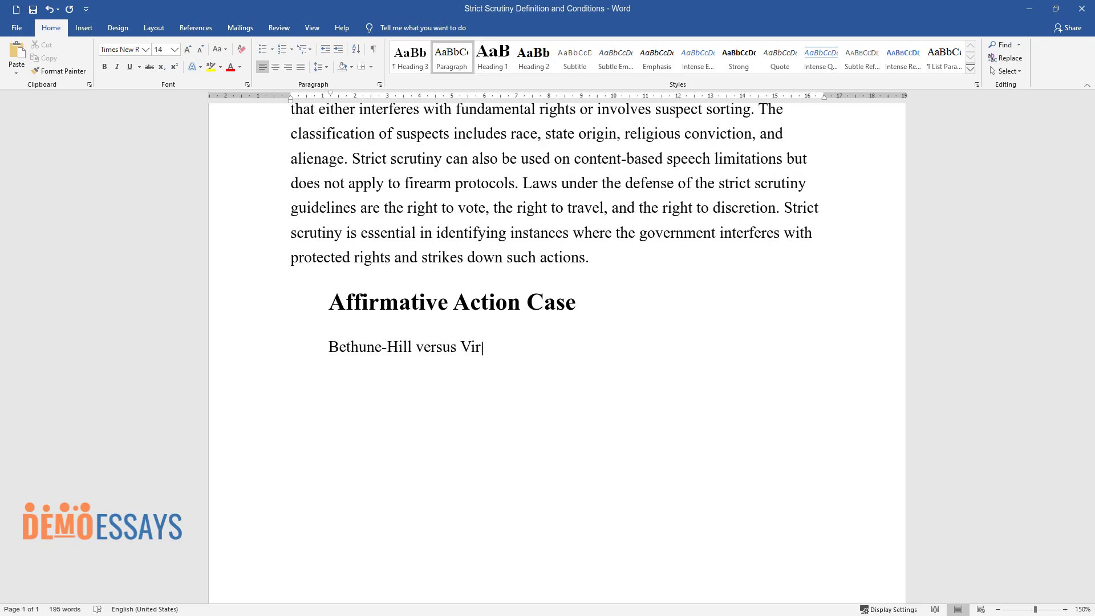
{"action": "type", "text": "ginia Panel of the Voting case occurred as an aftermath of the 2011 inst"}
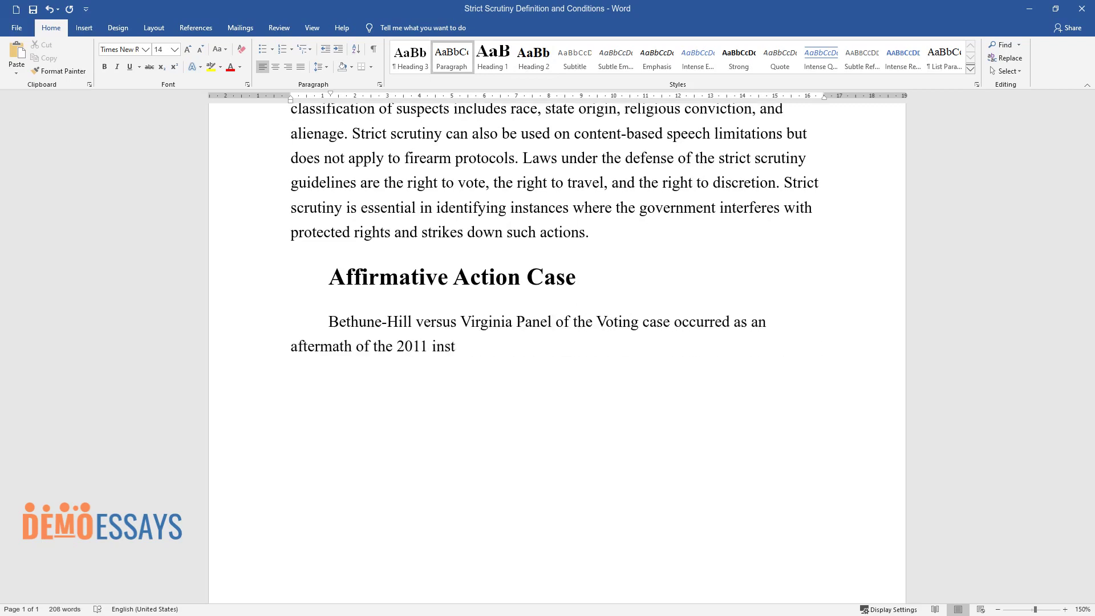
{"action": "type", "text": "ance where the Virginia State Congre"}
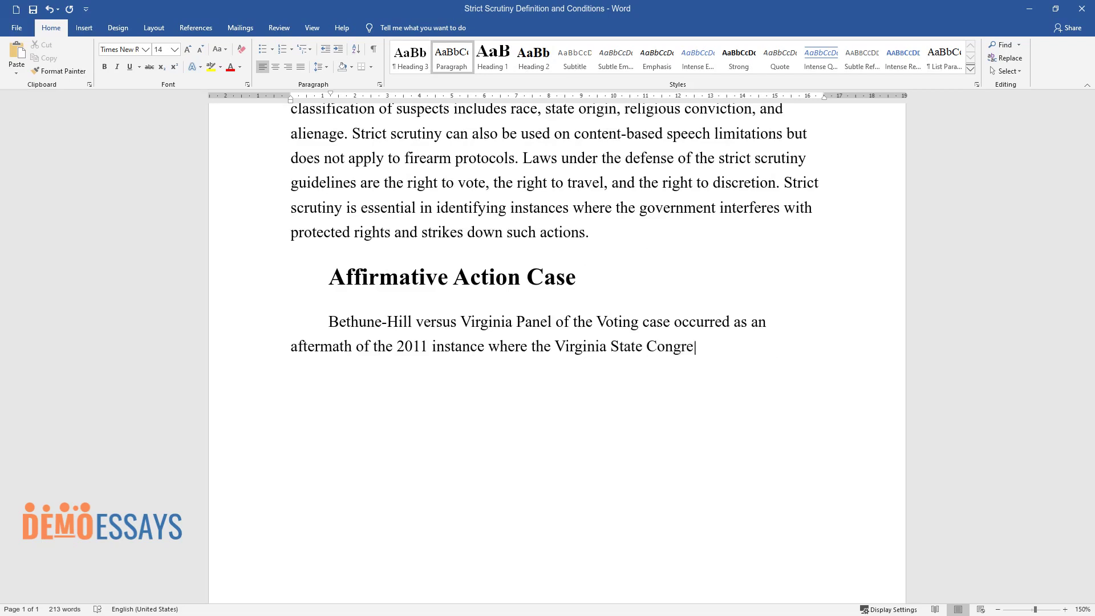
{"action": "type", "text": "ss drew the borders for the 12 districts. Citizens drawn from the 12 dist"}
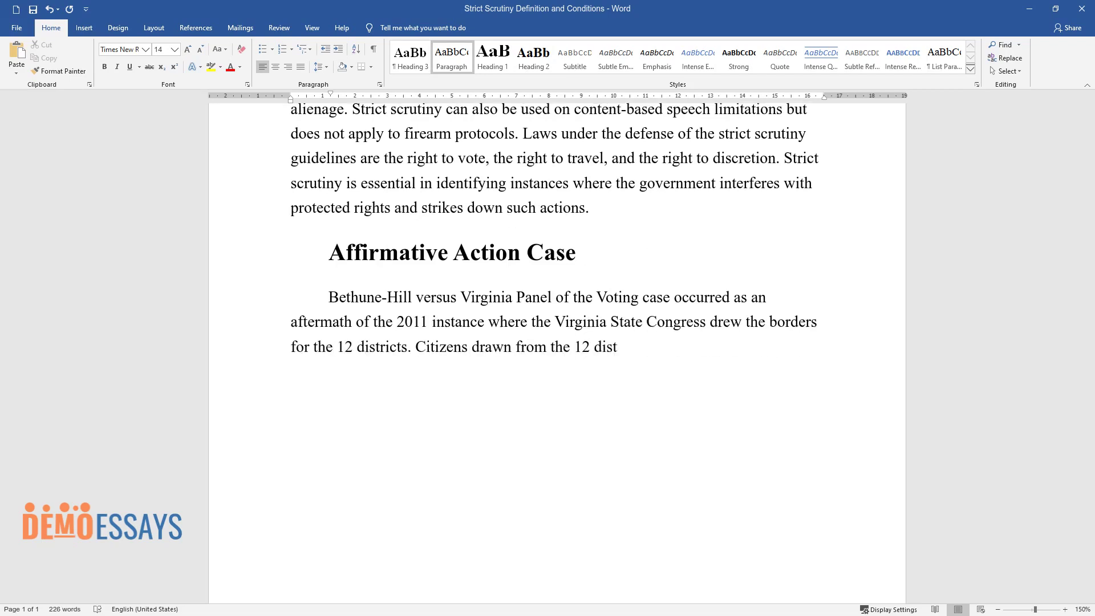
{"action": "type", "text": "ricts sued the assembly for ethnic discriminat"}
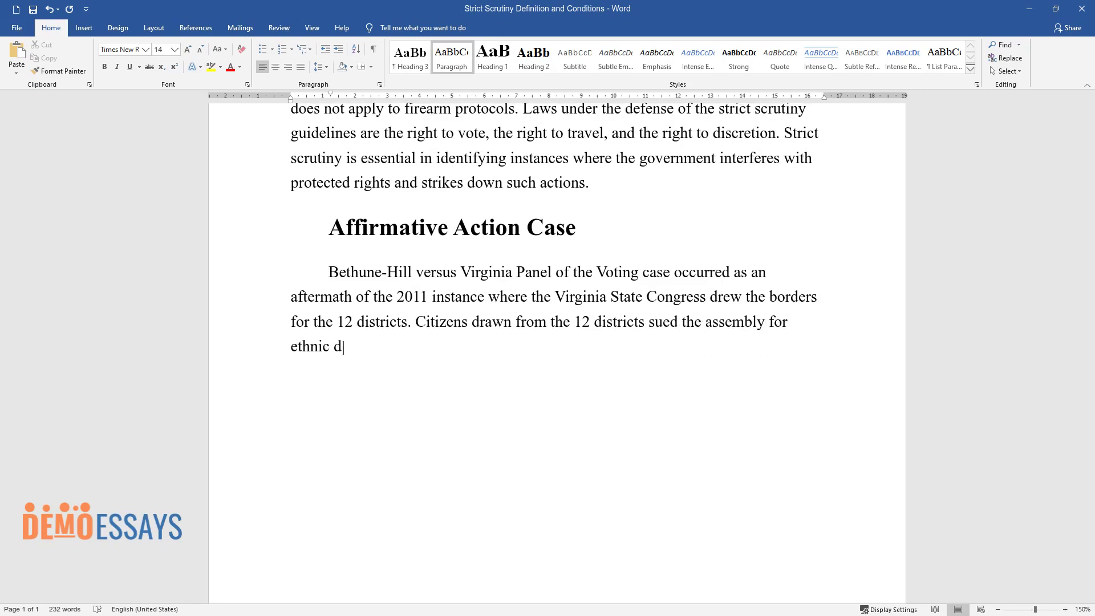
{"action": "type", "text": "ion when sketching the bord"}
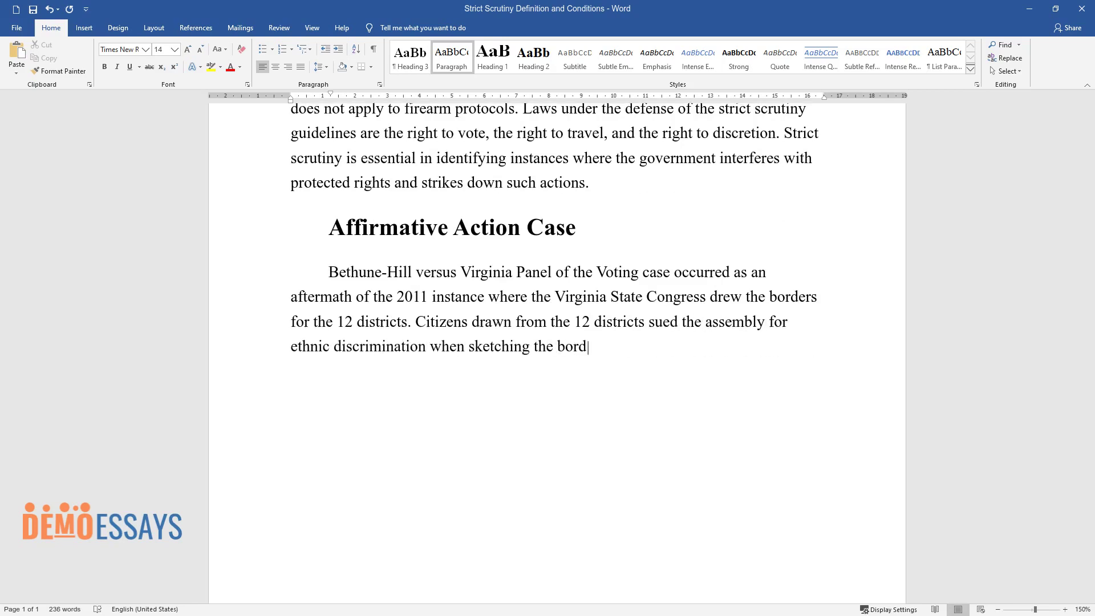
{"action": "type", "text": "ers in the US local Court for the Ea"}
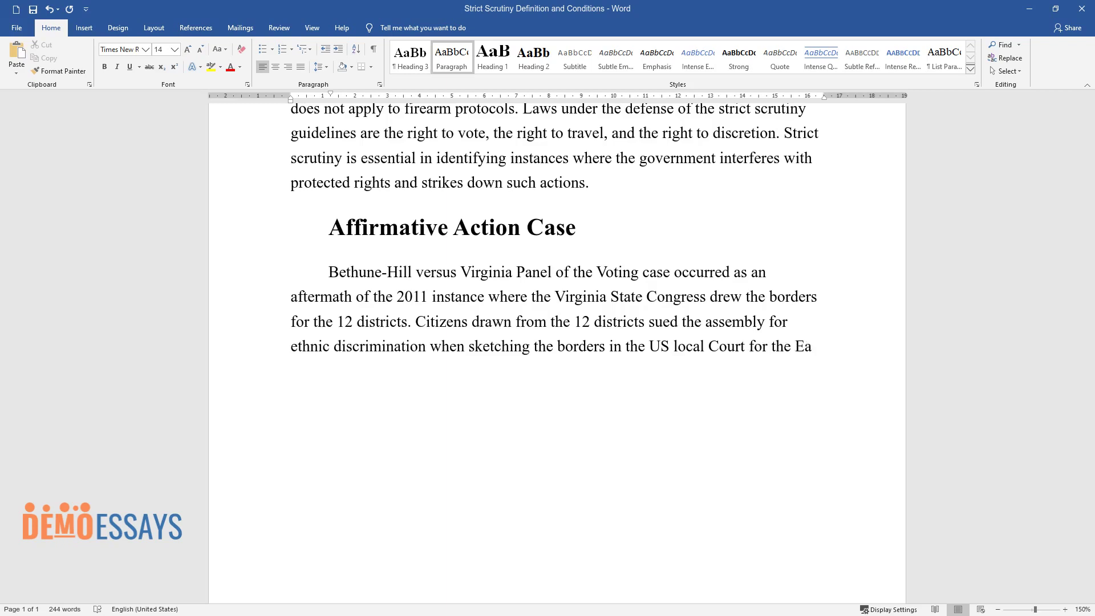
{"action": "type", "text": "stern District of Virginia. The plai"}
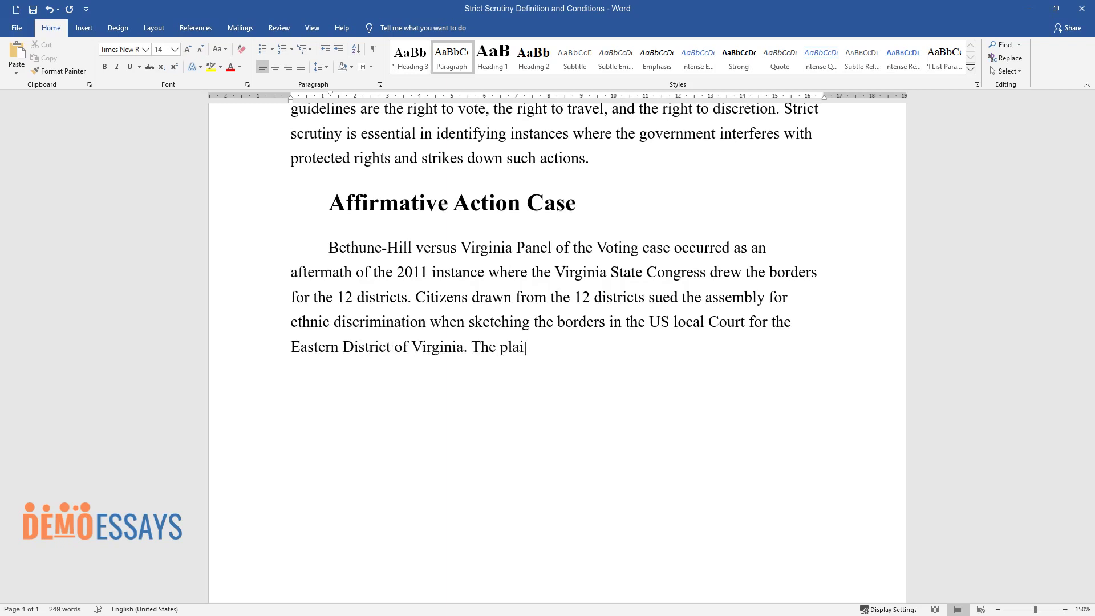
{"action": "type", "text": "ntiffs maintained that the drawing of"}
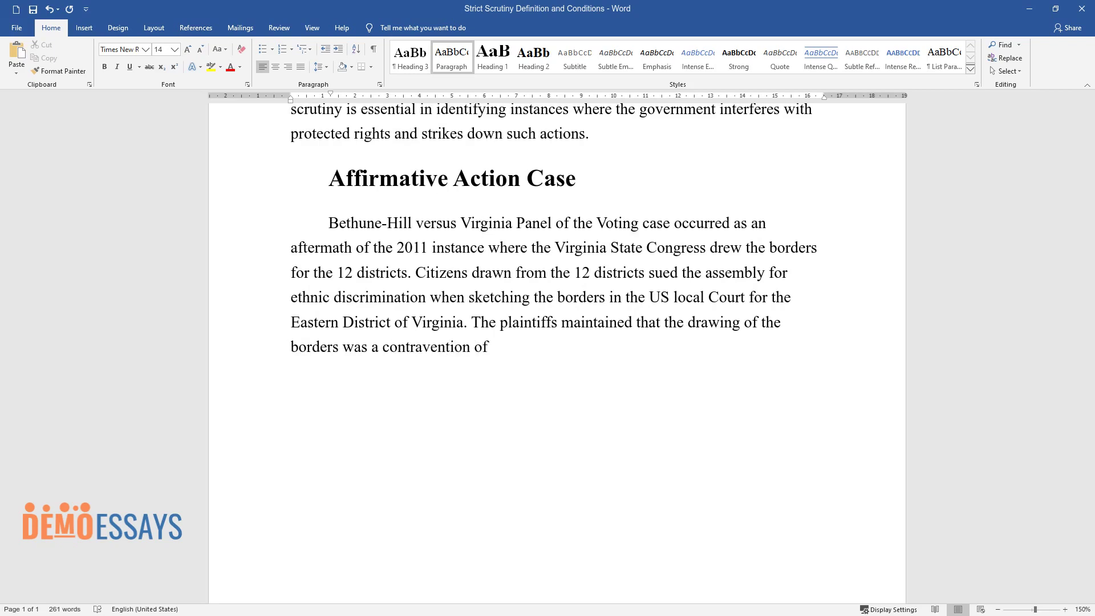
{"action": "type", "text": " the borders was a contravention of the Equal Protection Sectio"}
{"action": "type", "text": "n of the 14th Amendment of the US Constitution"}
{"action": "type", "text": ". The general assembly had deliberat"}
{"action": "type", "text": "ely drawn those borders to preserve "}
{"action": "type", "text": "Republican Party in"}
{"action": "type", "text": "fluence in the regi"}
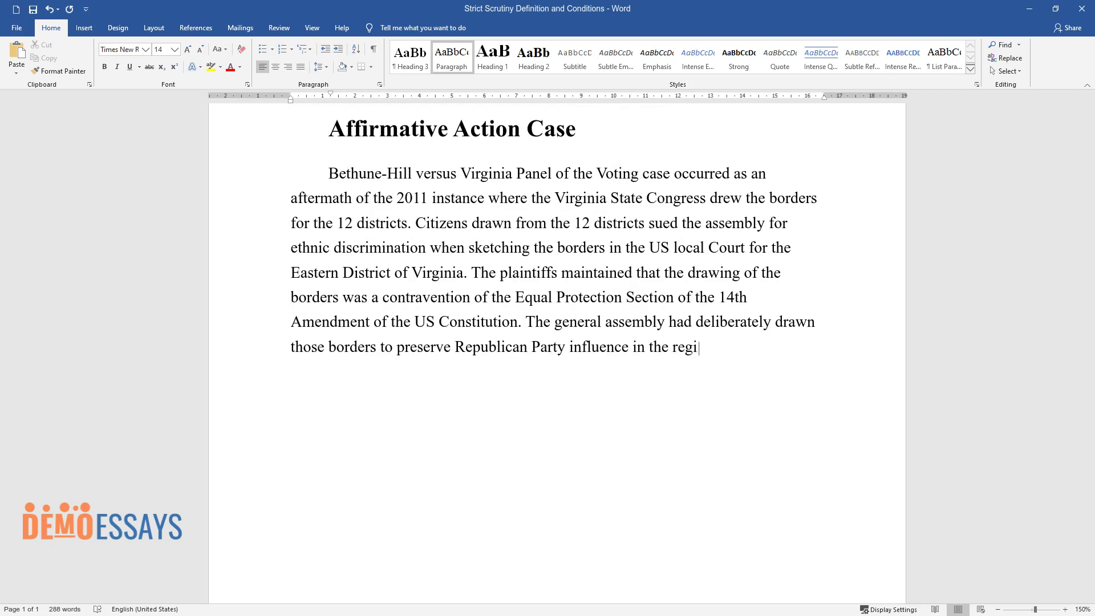
{"action": "type", "text": "on and the leadership argued that th"}
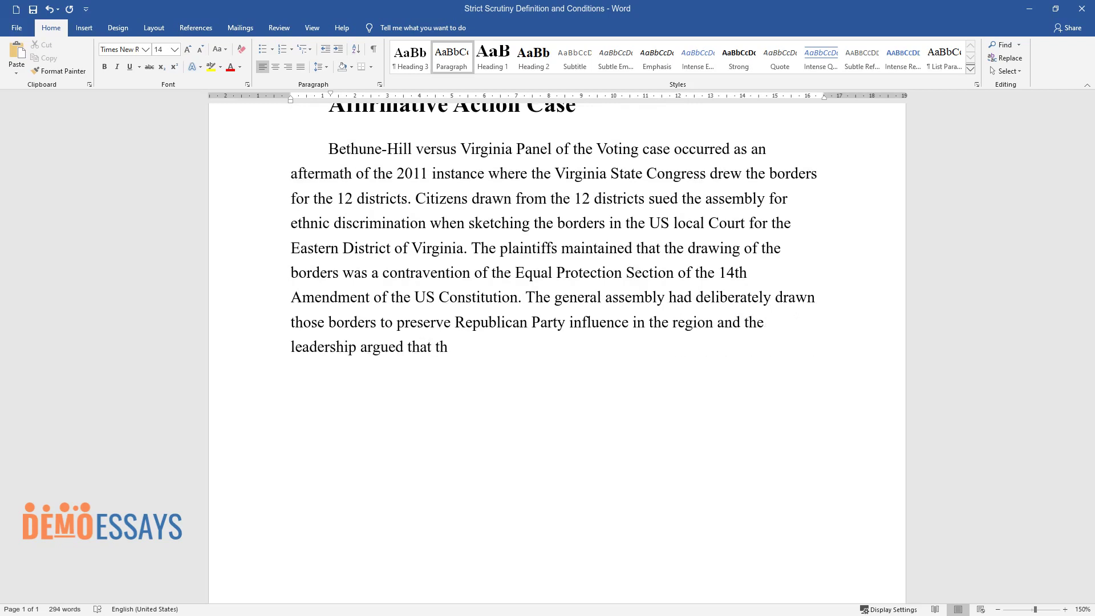
{"action": "type", "text": "e borders would ensure that majorit"}
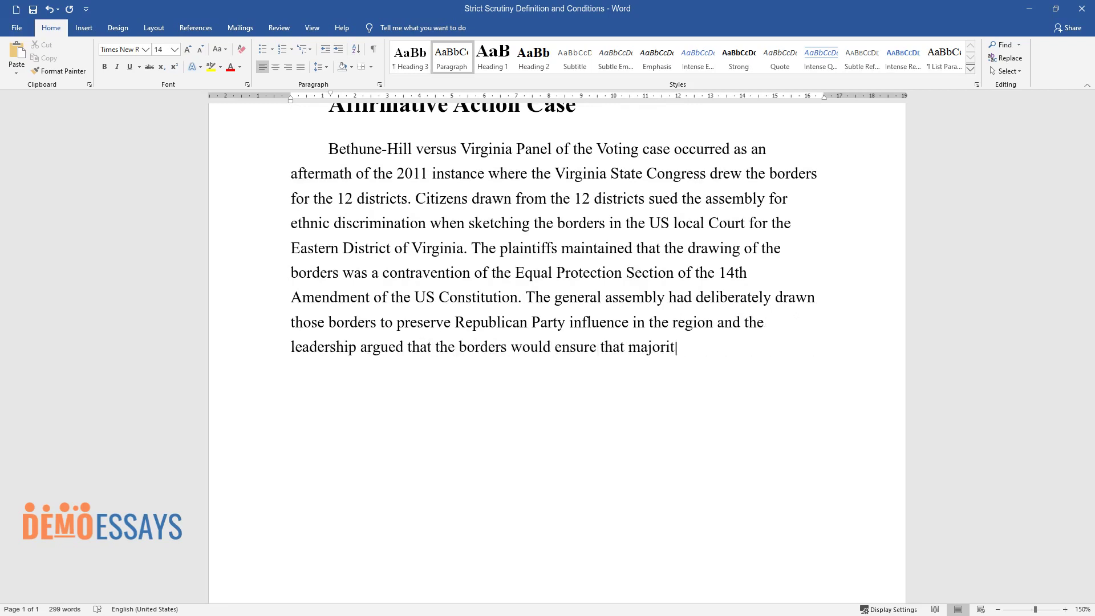
{"action": "type", "text": "y races had a say in their local poli"}
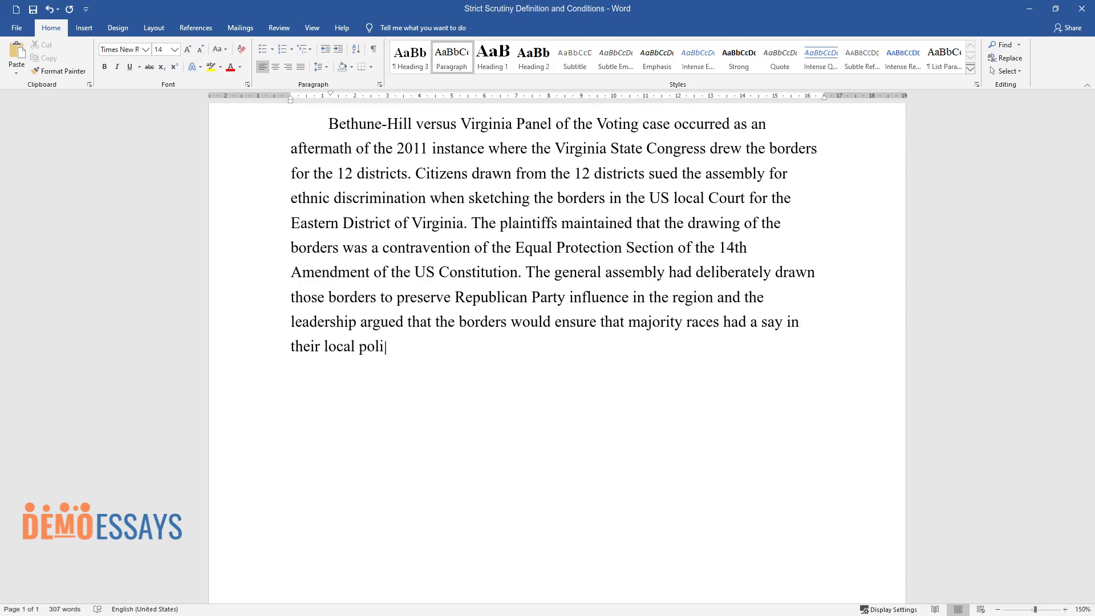
{"action": "type", "text": "tics."}
{"action": "key", "text": "Return"}
Write the paragraph explaining the new borders were meant to protect minority groups within the districts.
{"action": "type", "text": "The "}
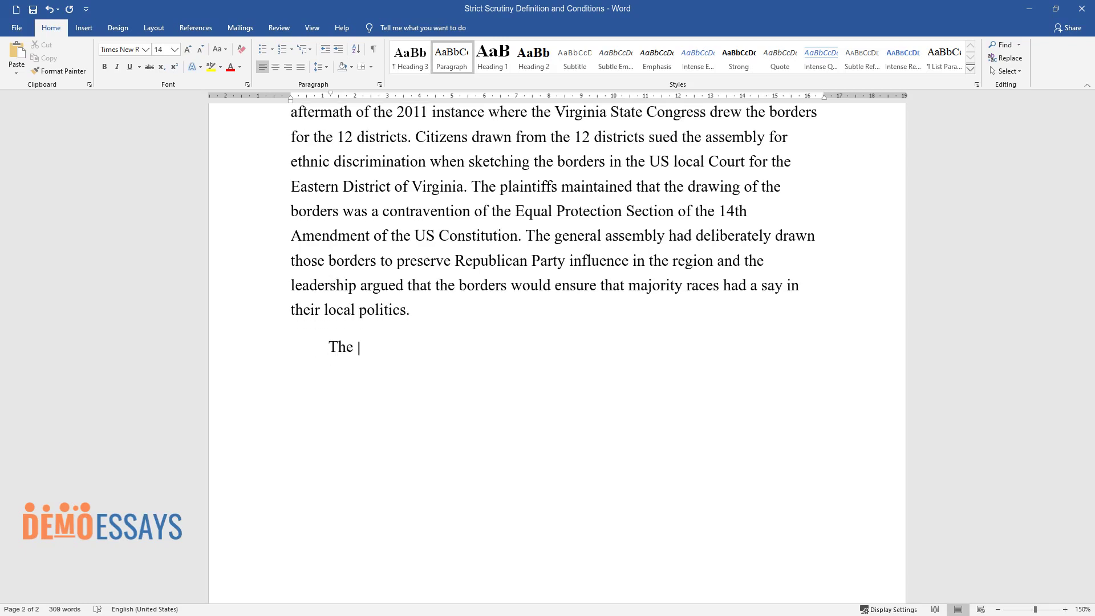
{"action": "type", "text": "new borders were meant to ensure tha"}
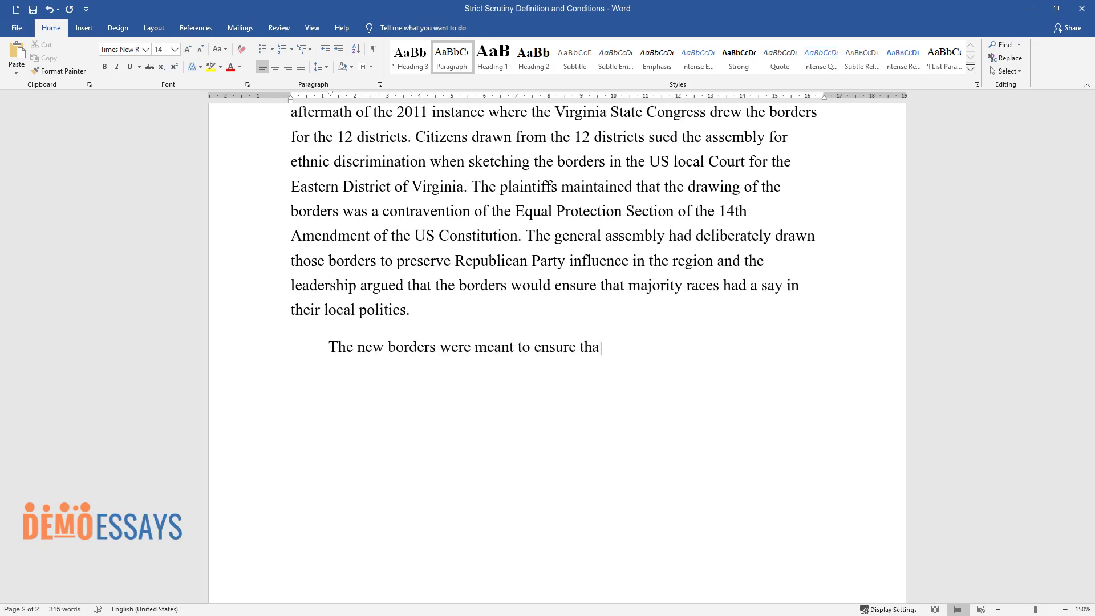
{"action": "type", "text": "t the minority groups within the dist"}
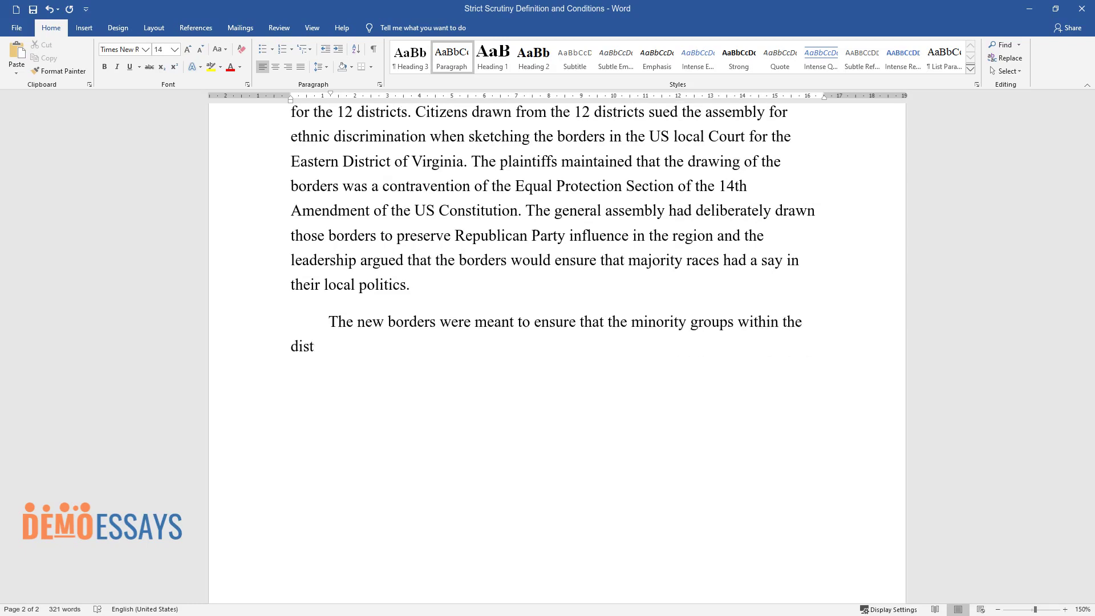
{"action": "type", "text": "ricts would elect their leaders of c"}
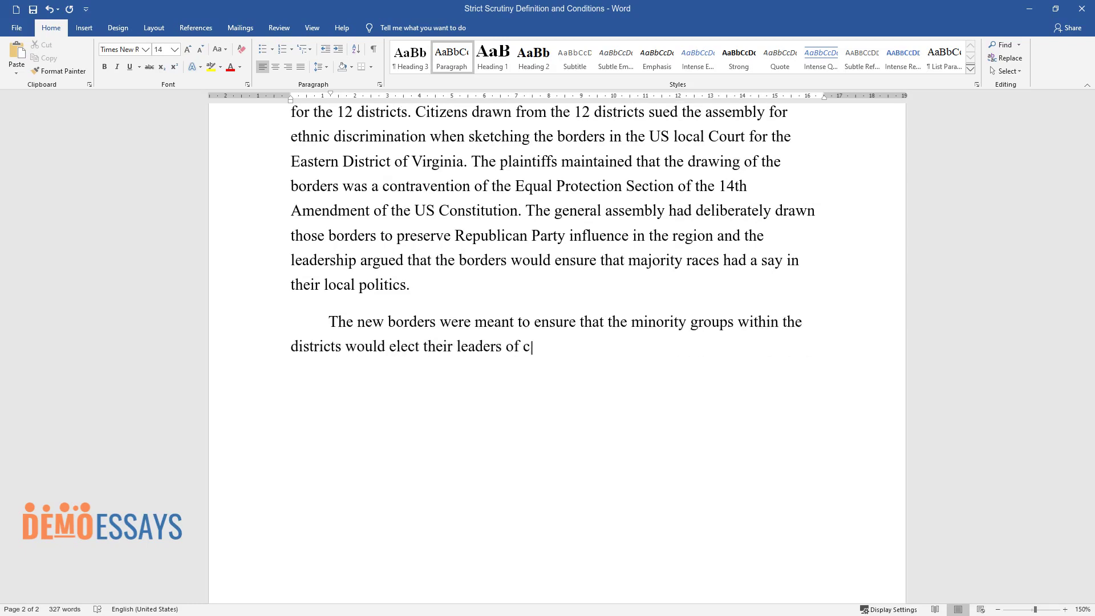
{"action": "type", "text": "hoice. The accused also required the plaintiff to submit an alternative b"}
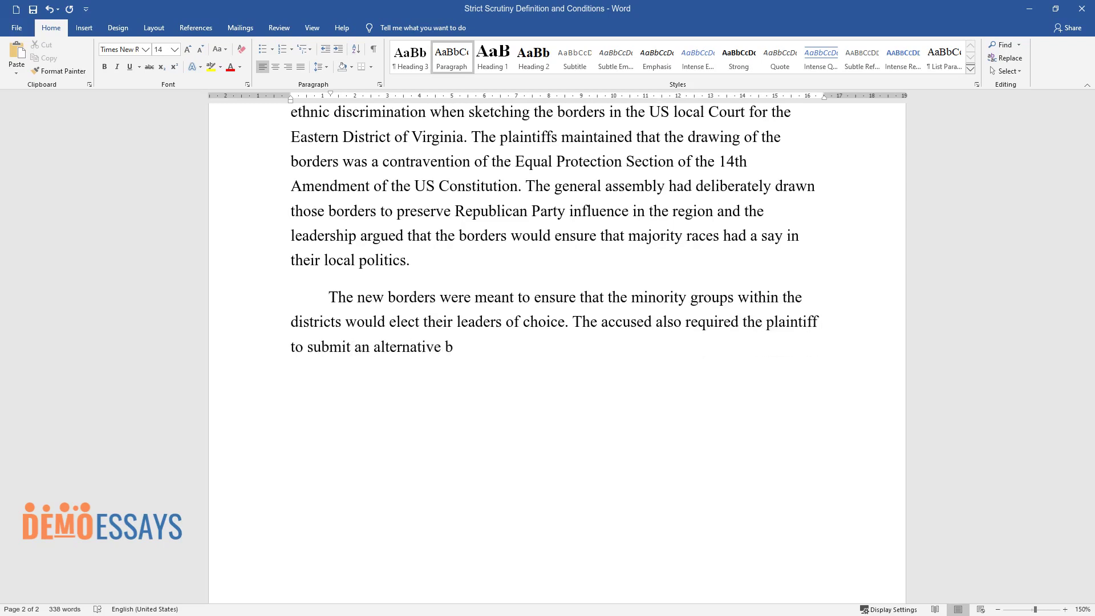
{"action": "type", "text": "order that did not amount to racial "}
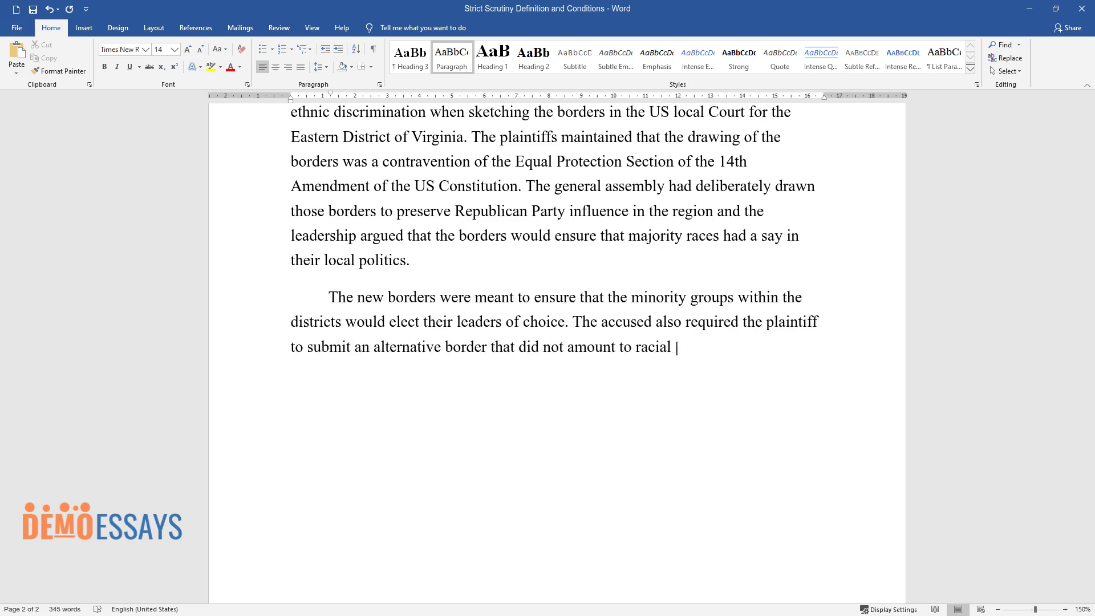
{"action": "type", "text": "segregation. The borders for the dis"}
{"action": "type", "text": "tricts were drawn with a predetermine"}
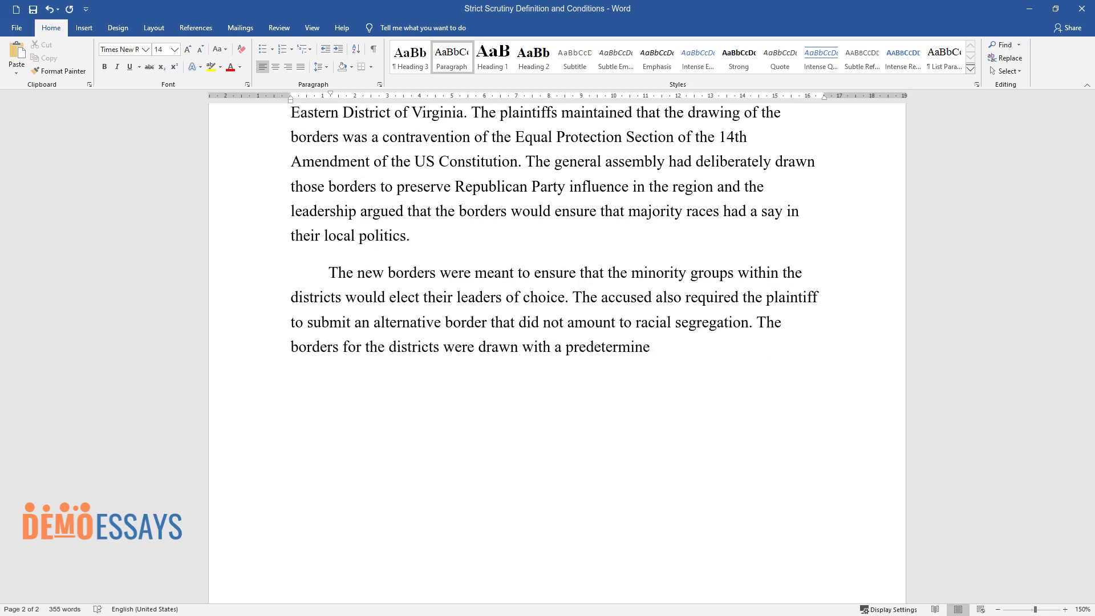
{"action": "type", "text": "d racial goal of 55% black voting-age populat"}
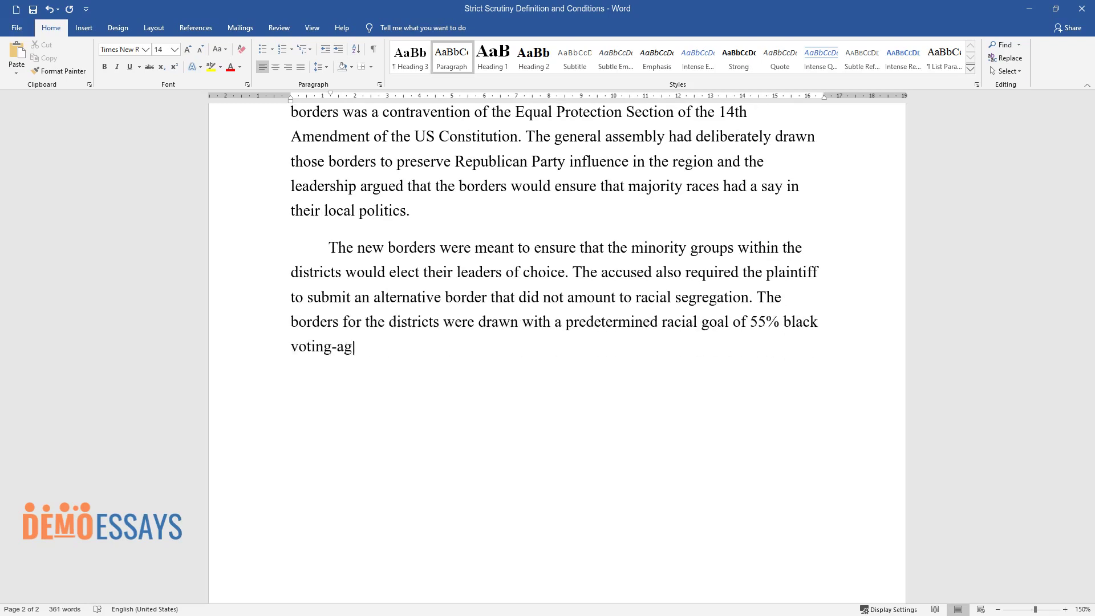
{"action": "type", "text": "ion, packing African Americans into districts. The district court"}
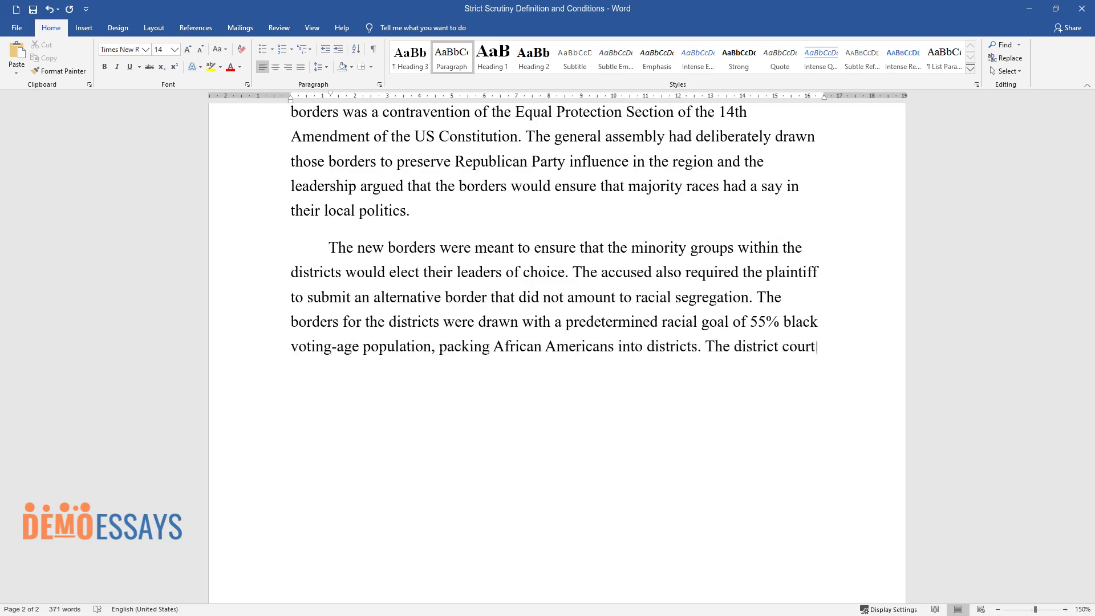
{"action": "type", "text": " ruled that the assembly had not con"}
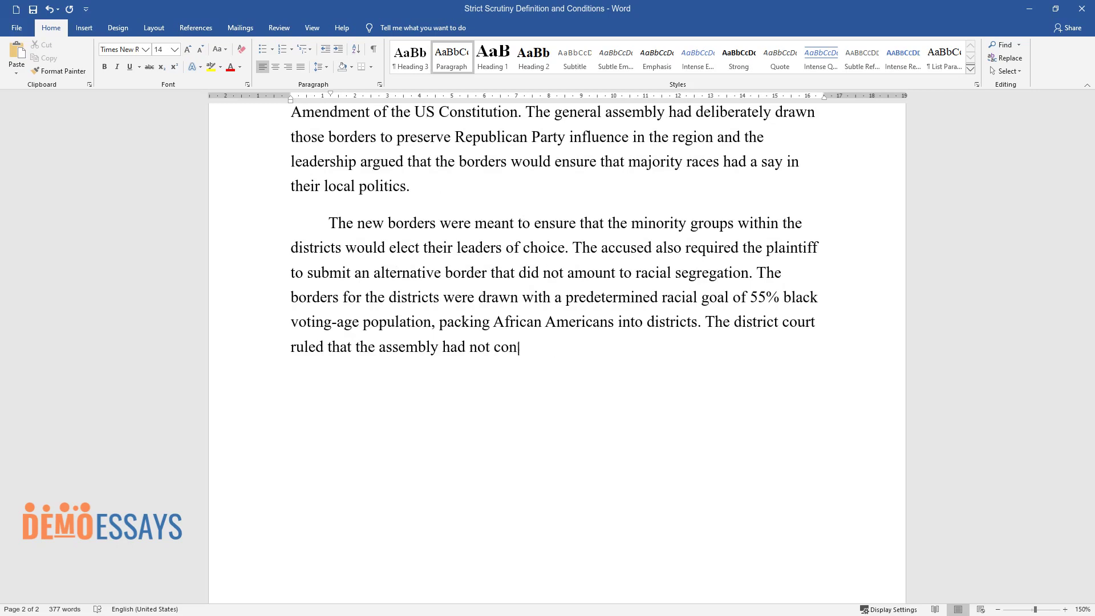
{"action": "type", "text": "travened the Voting Rights Act in drawing 11 of the 12 districts and that only one, the 12th district, was i"}
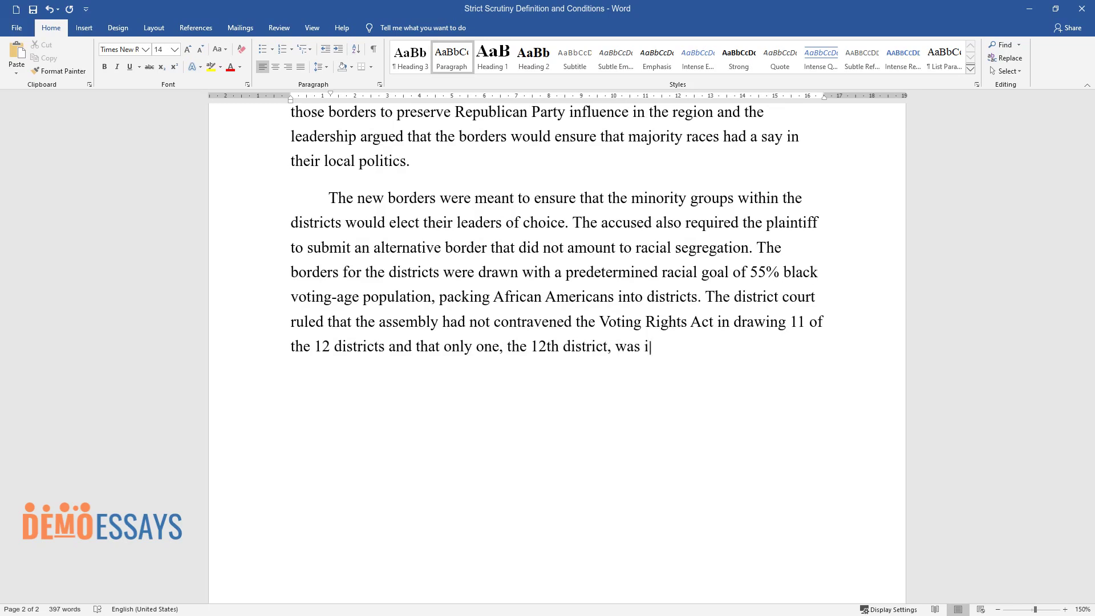
{"action": "type", "text": "nappropriate. The bench ruled that th"}
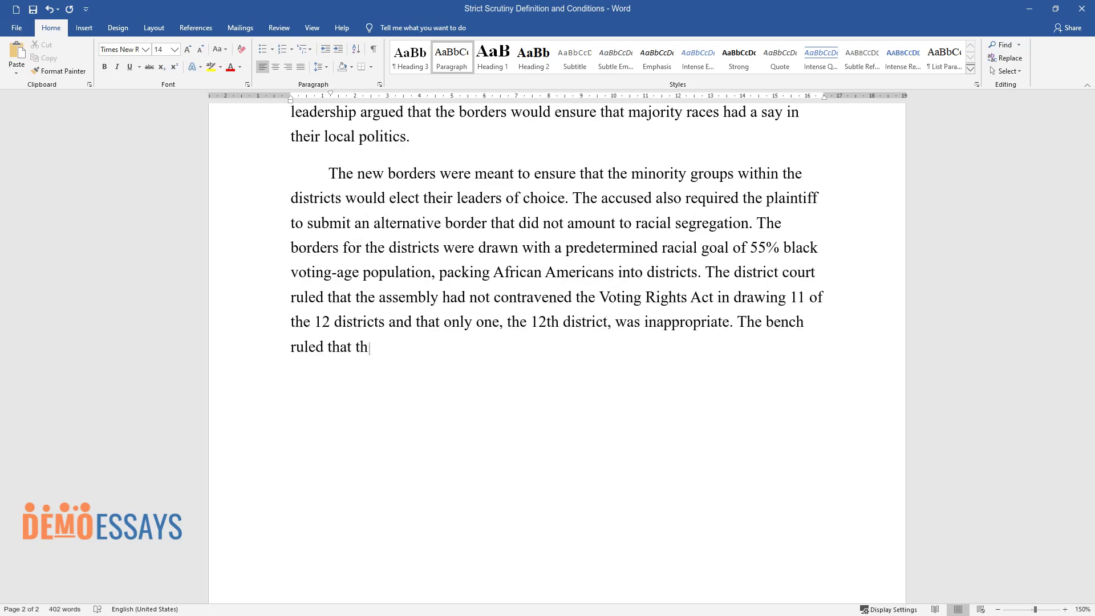
{"action": "type", "text": "e assembly had a compelling interest"}
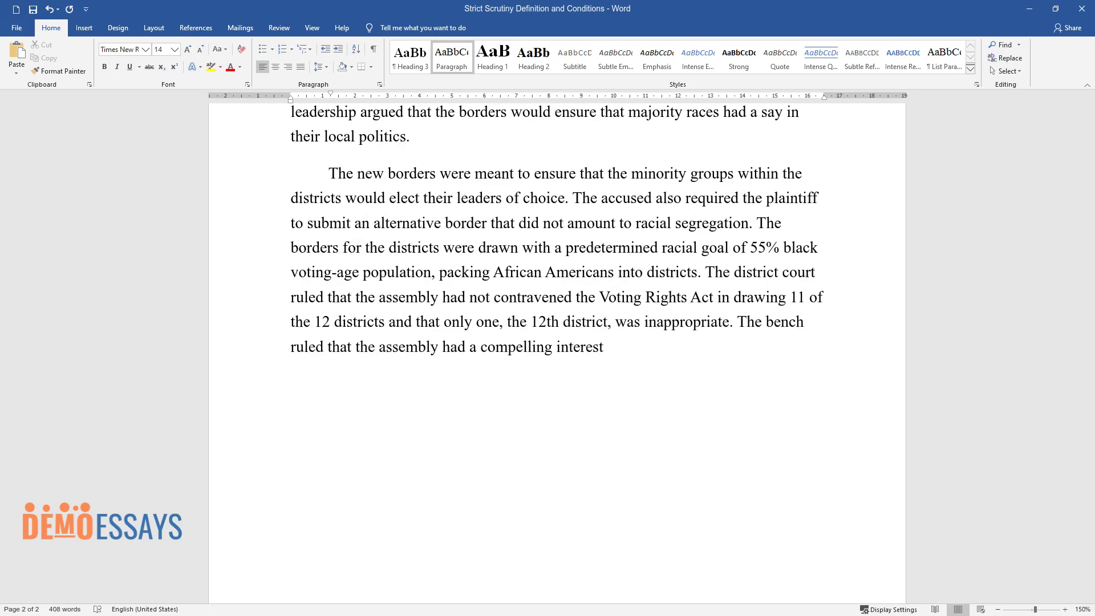
{"action": "type", "text": " in drawing the borders in the concluded way a"}
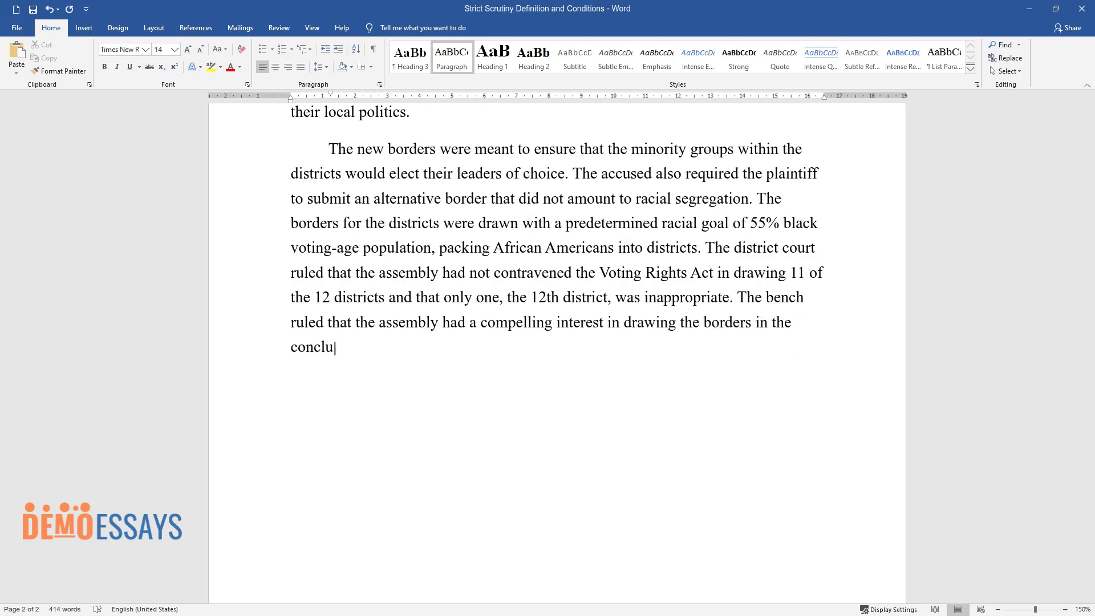
{"action": "type", "text": "nd had carried out this in "}
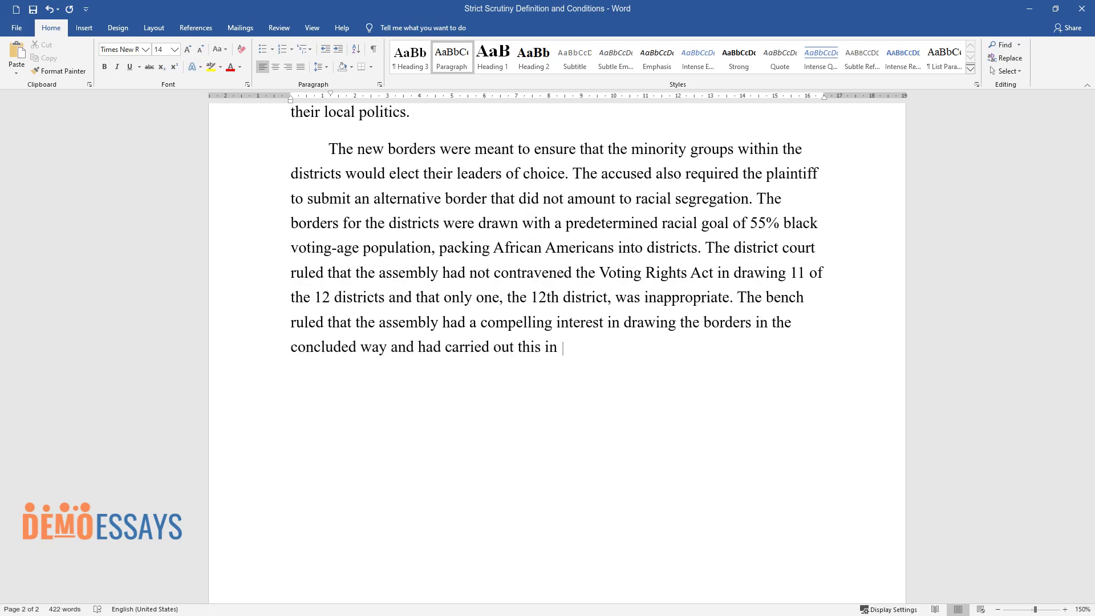
{"action": "type", "text": "a narrowly modified way. According t"}
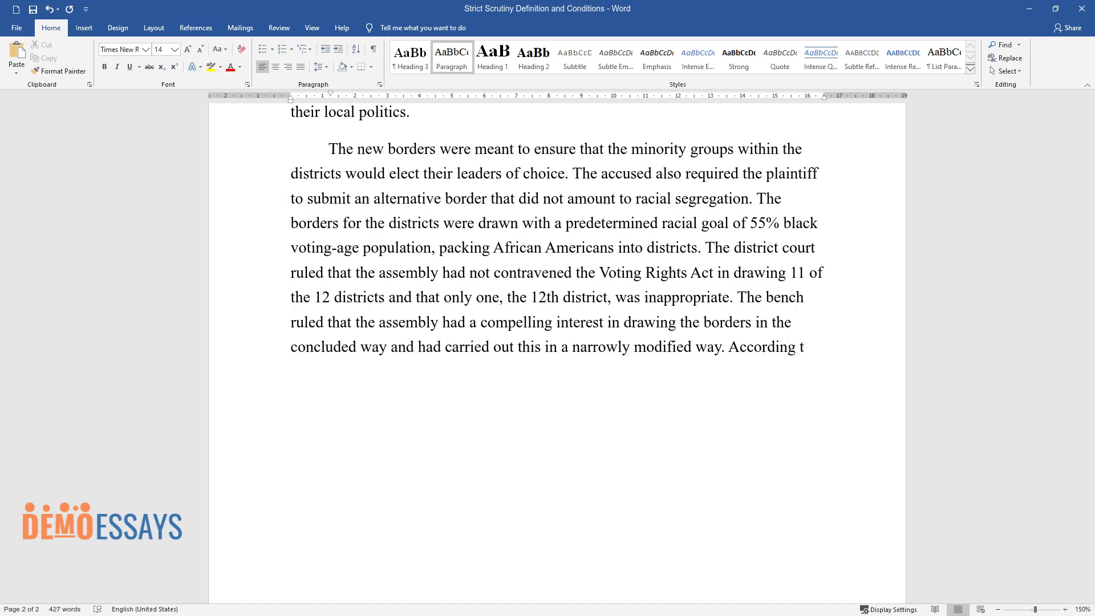
{"action": "type", "text": "o the district court, this meant that the process of cr"}
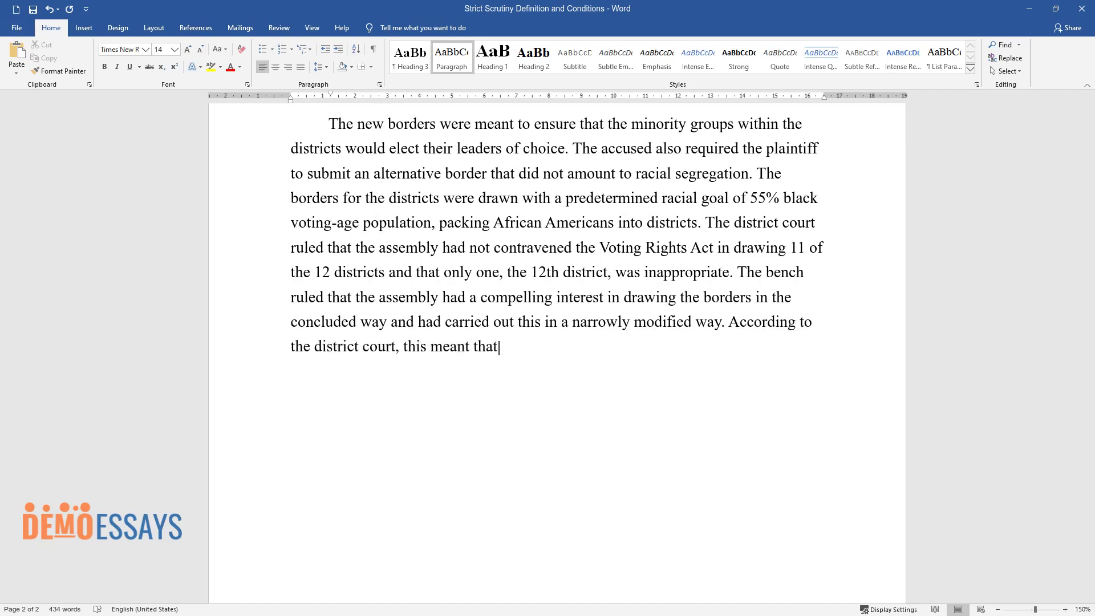
{"action": "type", "text": "eating boundaries "}
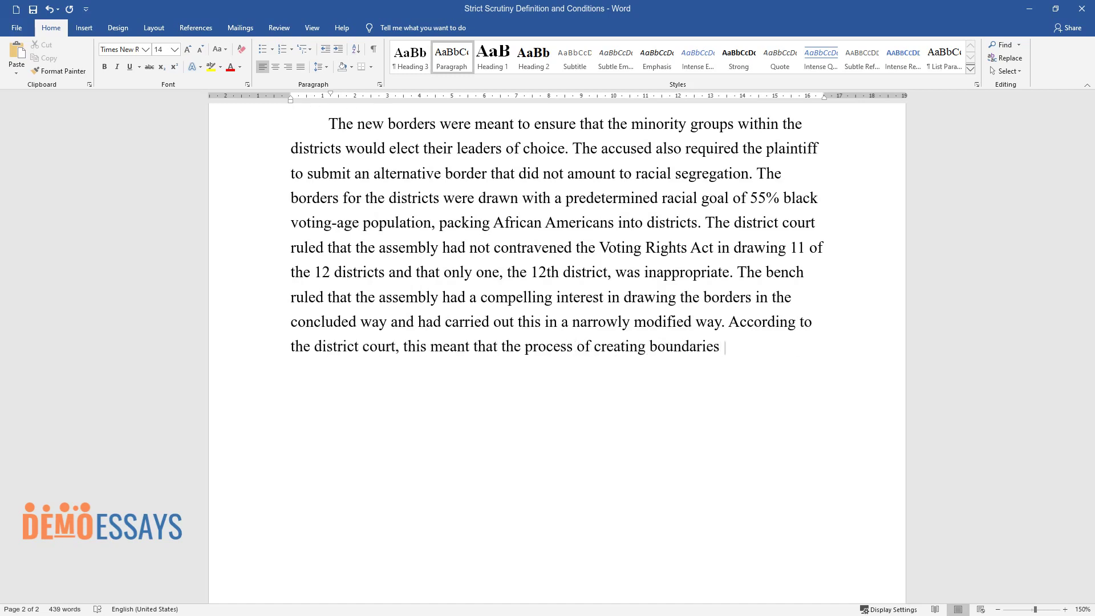
{"action": "type", "text": "within the state met the strict scru"}
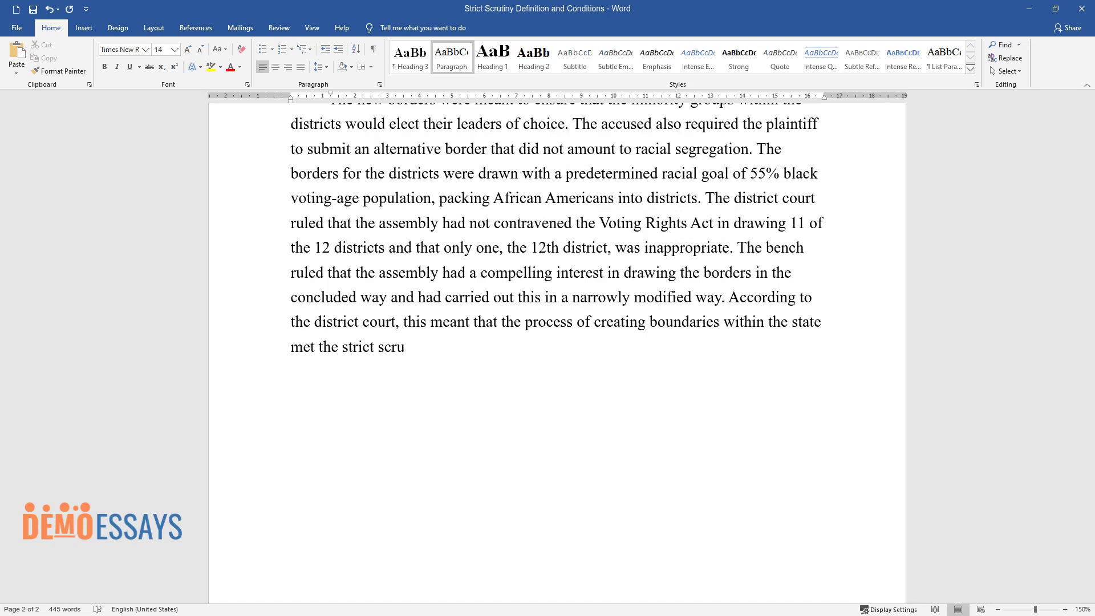
{"action": "type", "text": "tiny requirement for some government decisions."}
Add the paragraph on the plaintiffs' Supreme Court appeal, ending 'devoid of racial gerrymandering.'.
{"action": "key", "text": "Return"}
{"action": "type", "text": "T"}
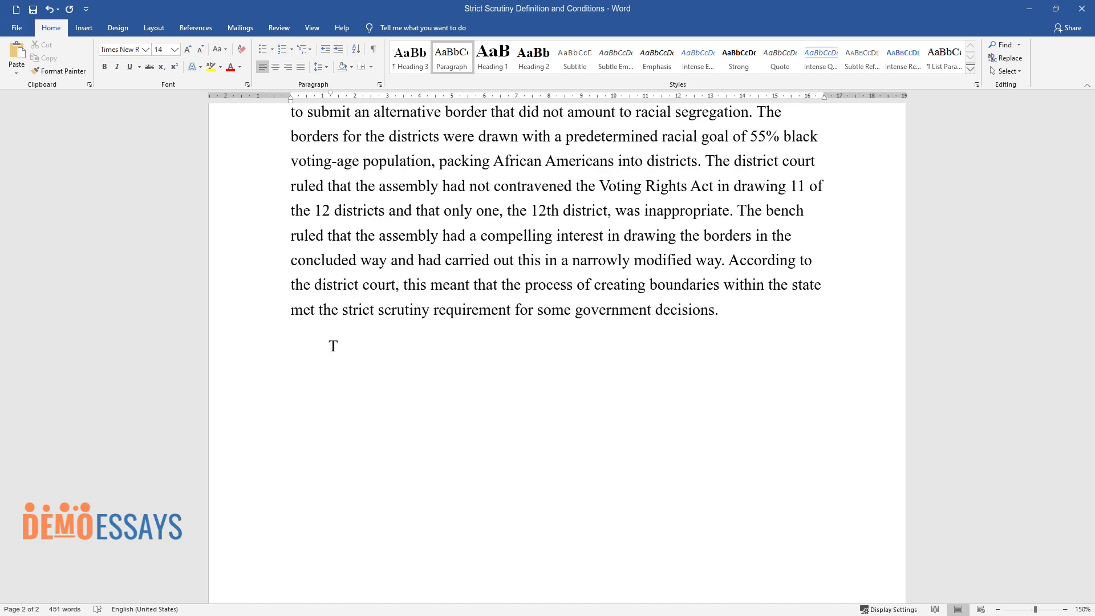
{"action": "type", "text": "he plaintiffs submitted an appeal to "}
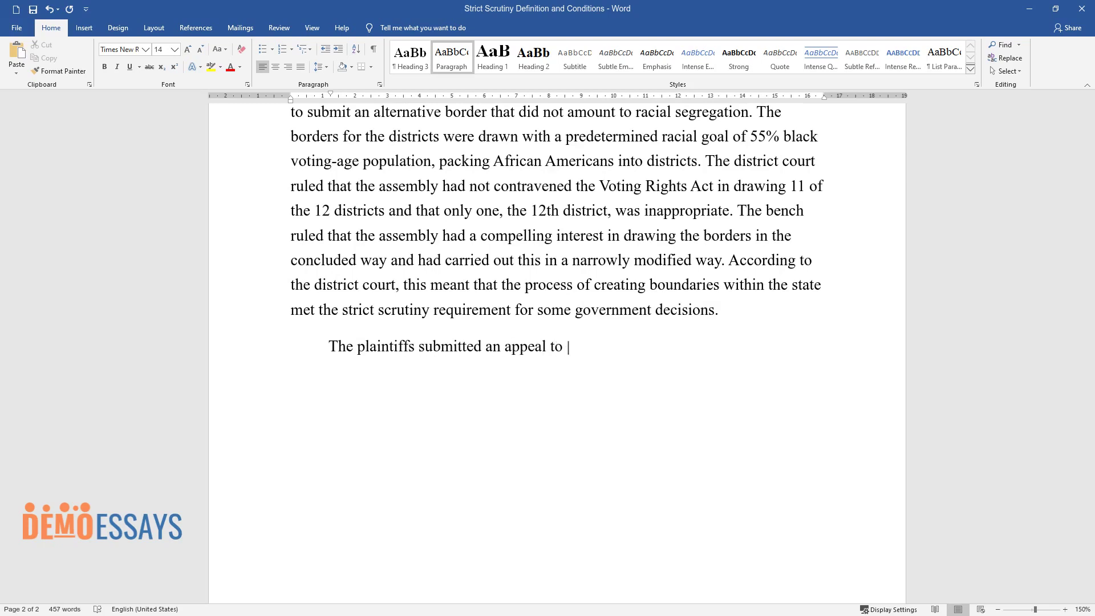
{"action": "type", "text": "the Supreme Court that also applied "}
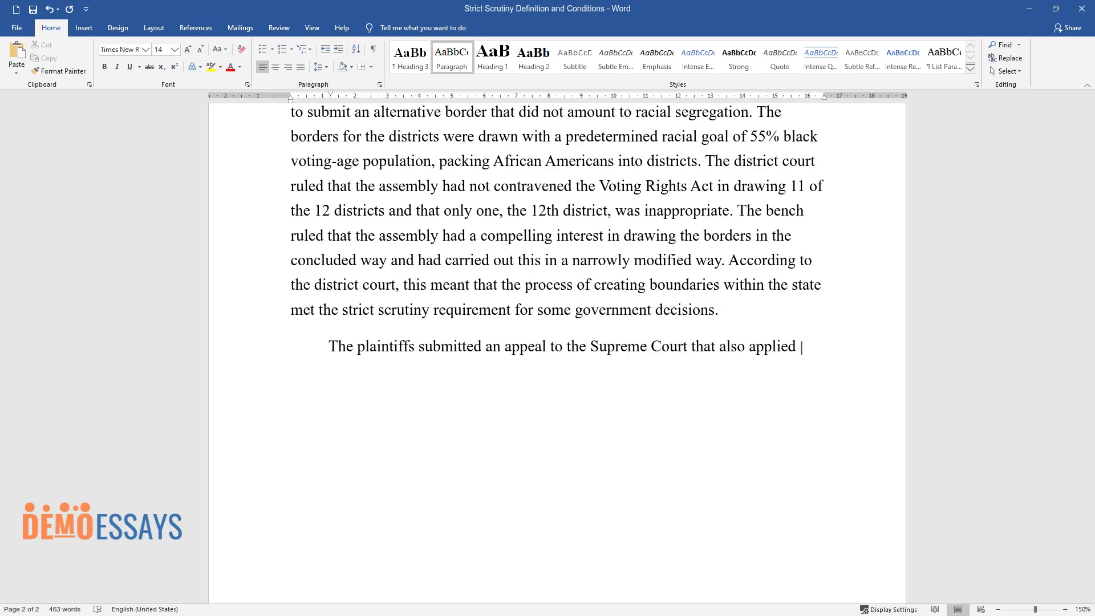
{"action": "type", "text": "the requirements of strict scrutiny i"}
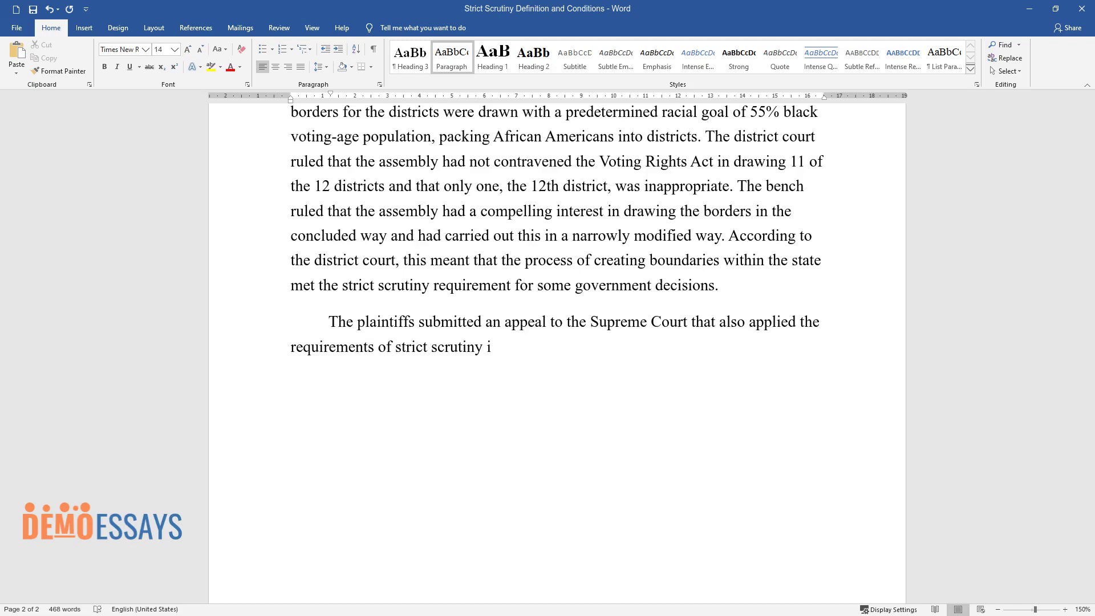
{"action": "type", "text": "n judging the actions of the assembly. This Court decided that the district court resorted to the wrong lega"}
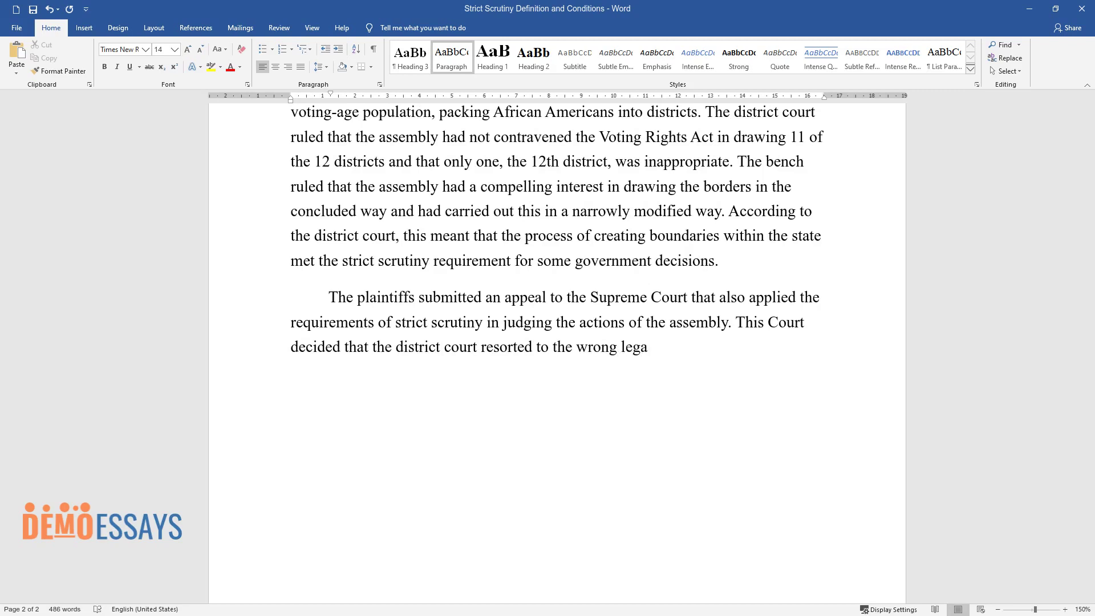
{"action": "type", "text": "l standard in concluding that race had not predominated in the drawing of"}
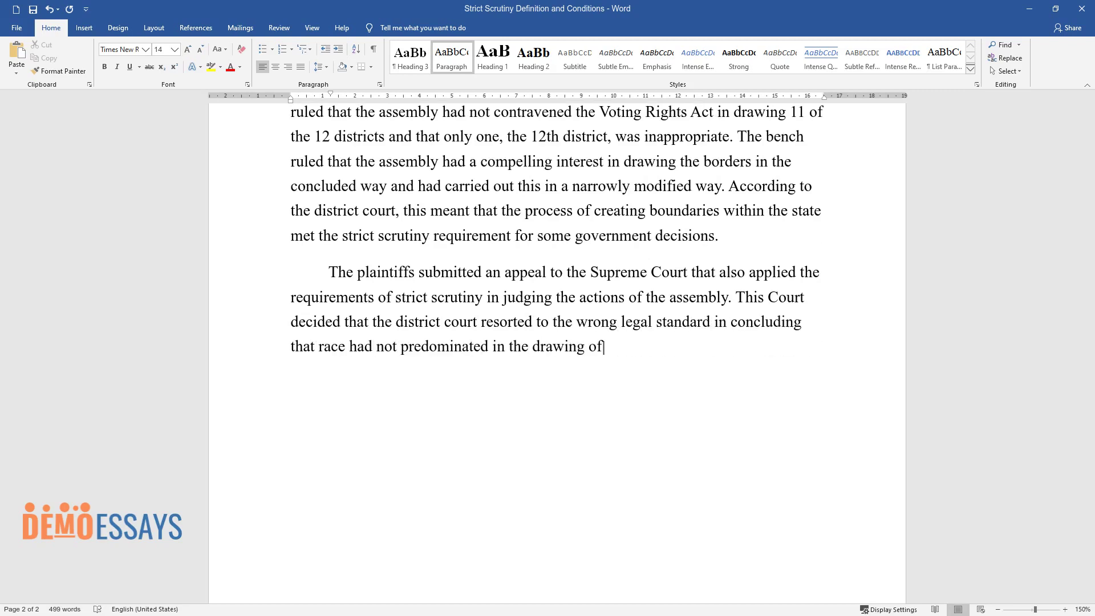
{"action": "type", "text": " the borders for the 11 districts. It"}
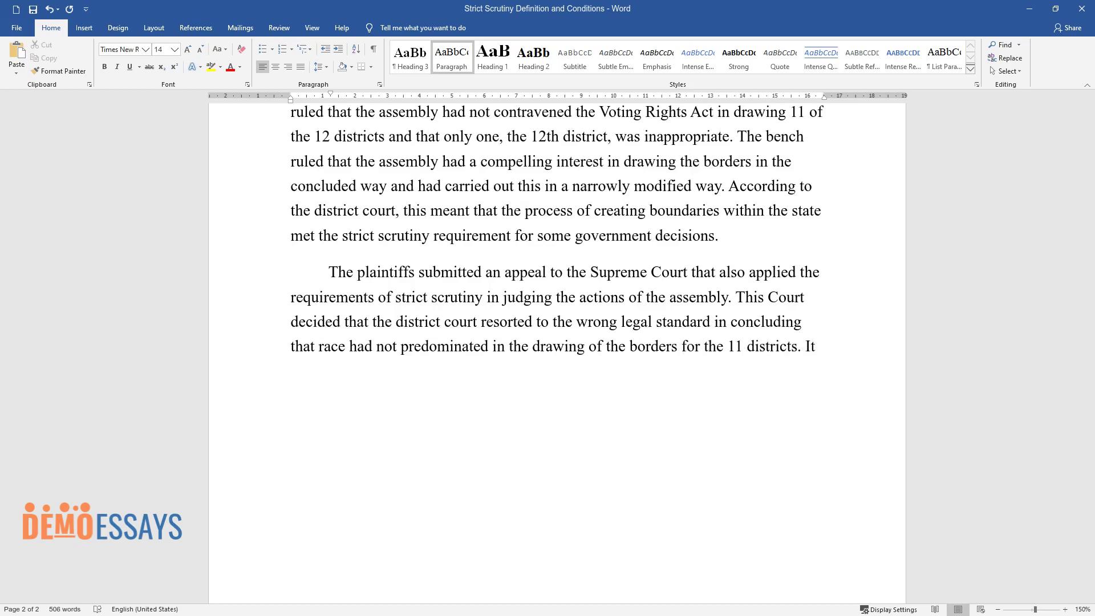
{"action": "type", "text": " also ordered that the general assem"}
{"action": "type", "text": "bly creates a remedial map that was "}
{"action": "type", "text": "concluded and used"}
{"action": "type", "text": "019 elect"}
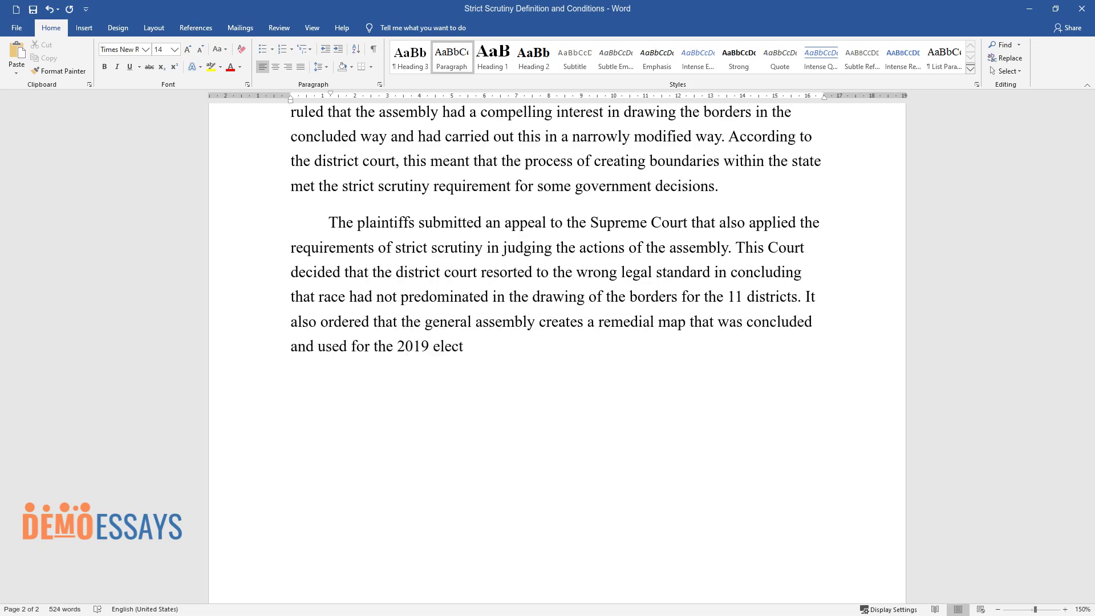
{"action": "type", "text": "ions, devoid of racial gerrymandering."}
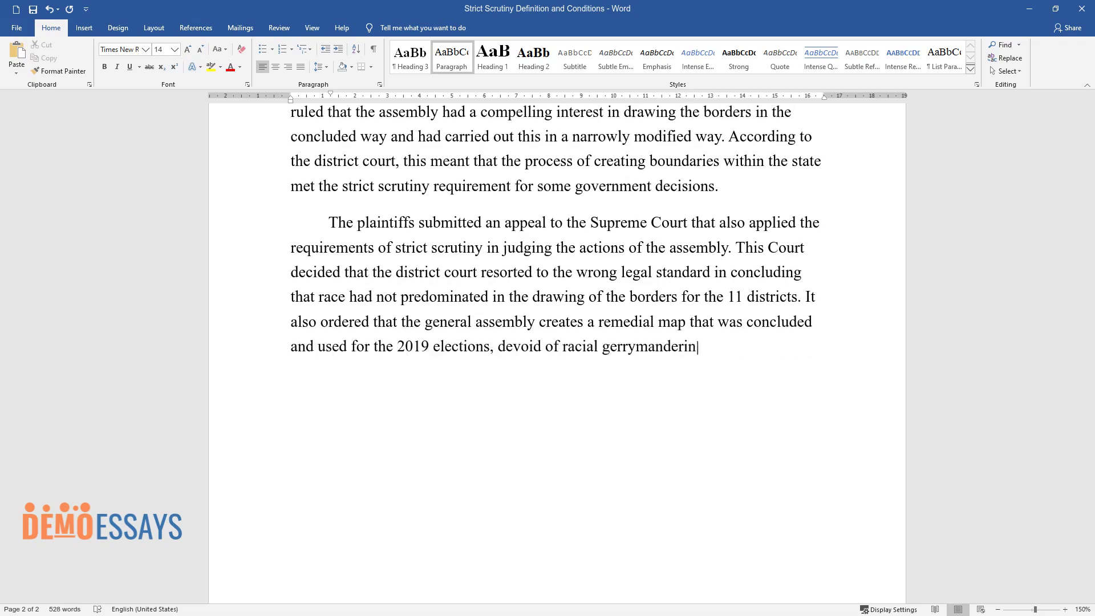
{"action": "key", "text": "Return"}
Add the 'Argument on the Use of Strict Scrutiny Standards' heading and its opening paragraph.
{"action": "type", "text": "Argument on "}
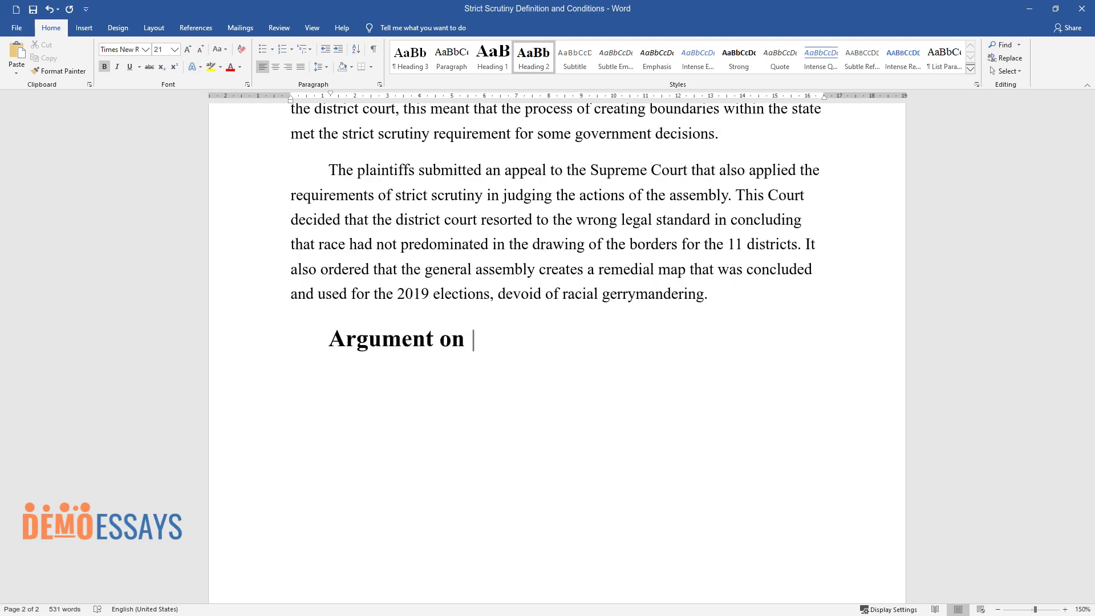
{"action": "type", "text": "the Use of Strict Scrutiny Standards"}
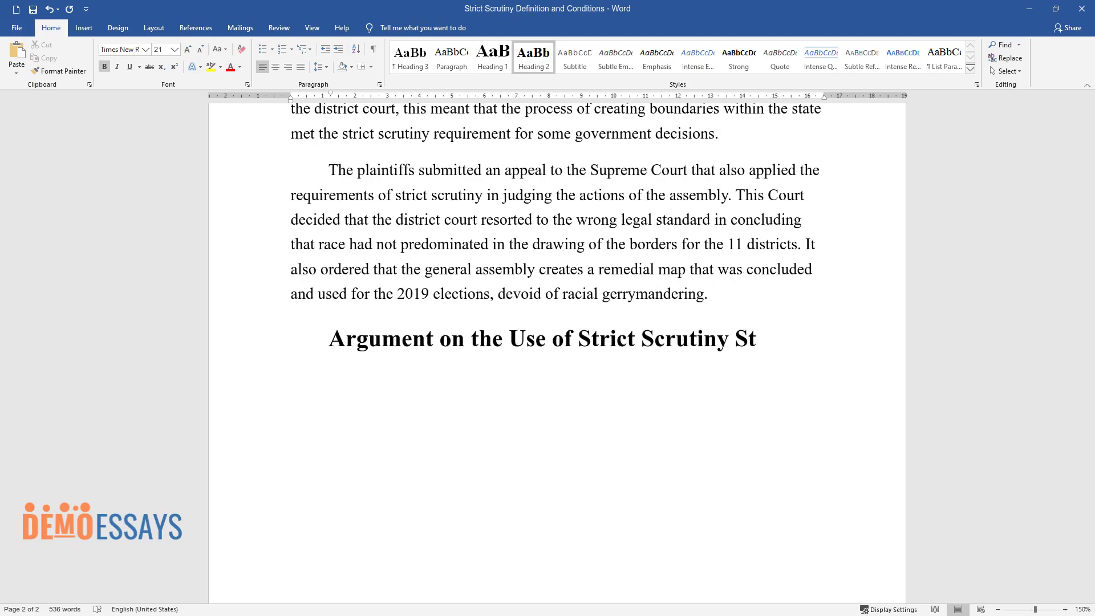
{"action": "key", "text": "Return"}
{"action": "type", "text": "The c"}
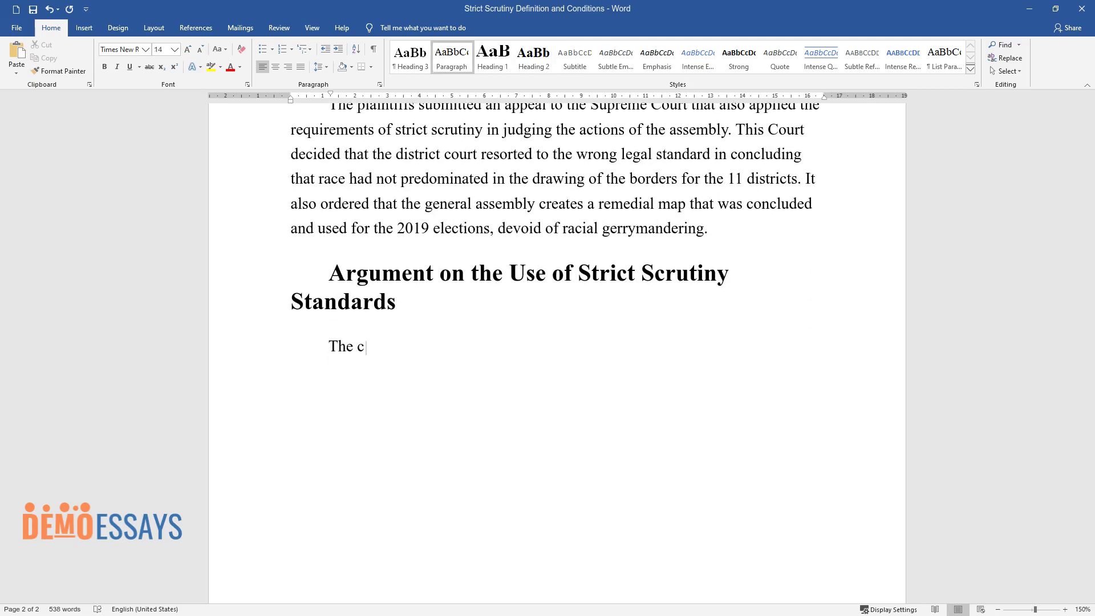
{"action": "type", "text": "ase utilized the strict scrutiny re"}
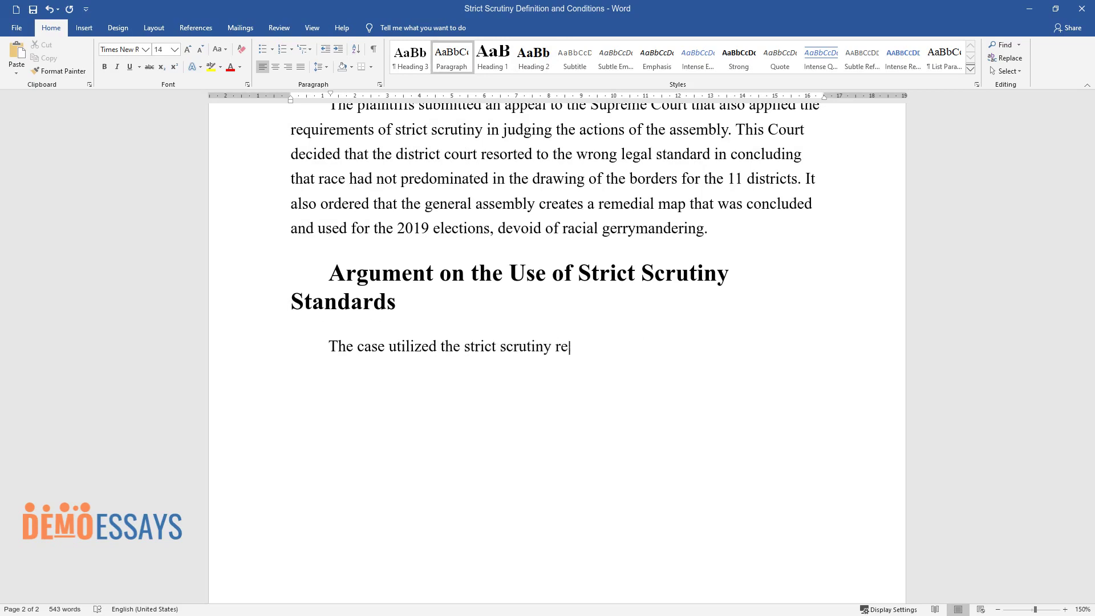
{"action": "type", "text": "quirements in the Supreme Court sta"}
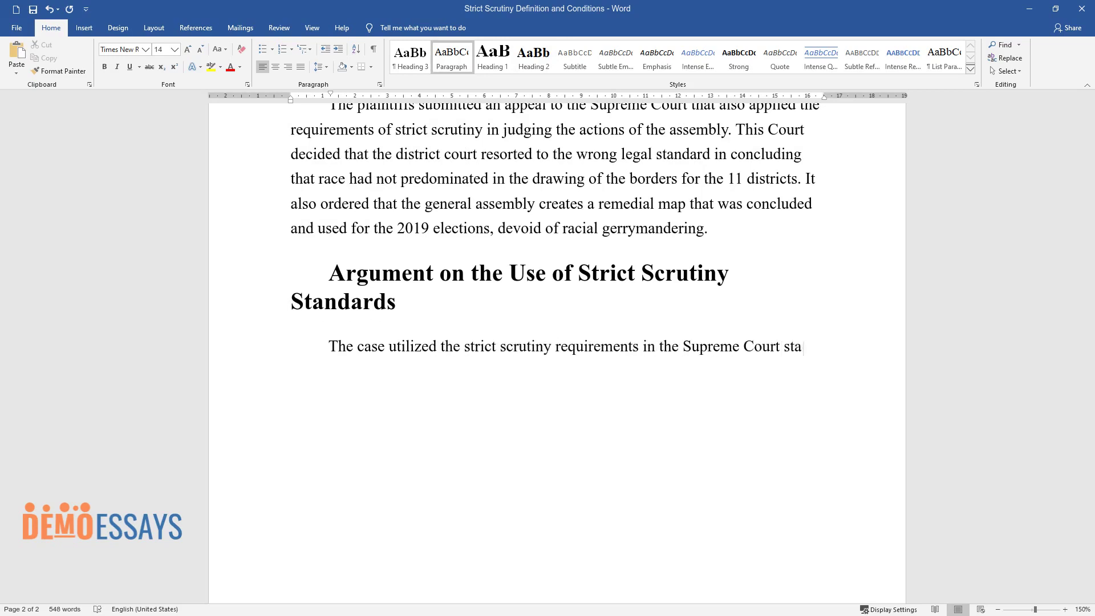
{"action": "type", "text": "ge when the case was appealed but failed to do so at the district court"}
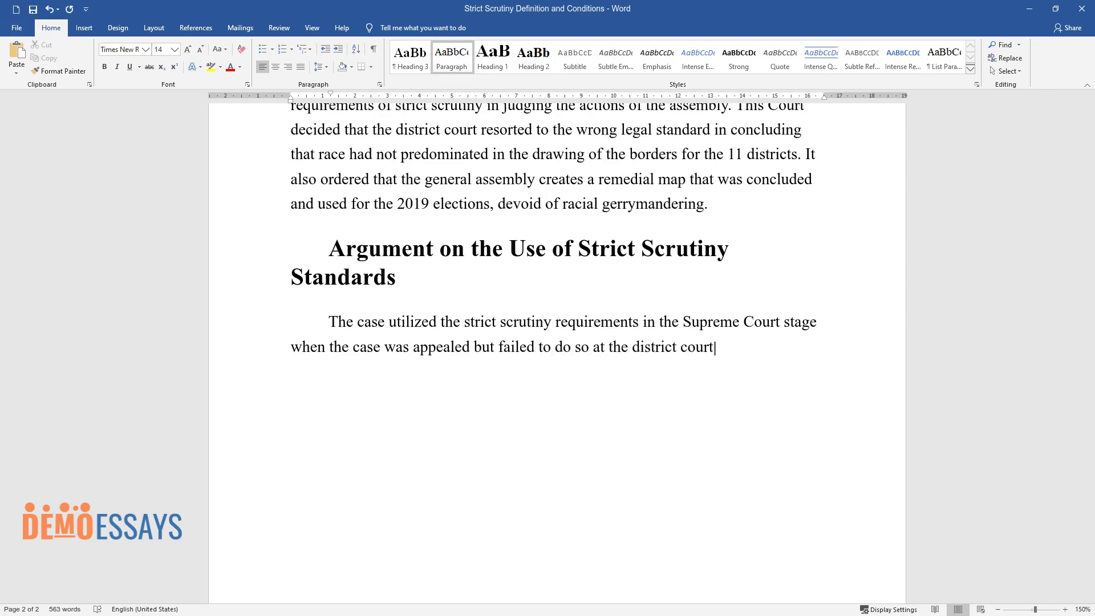
{"action": "type", "text": " level. The case touched"}
{"action": "type", "text": " on the fundamental right to"}
{"action": "type", "text": " vote and also the"}
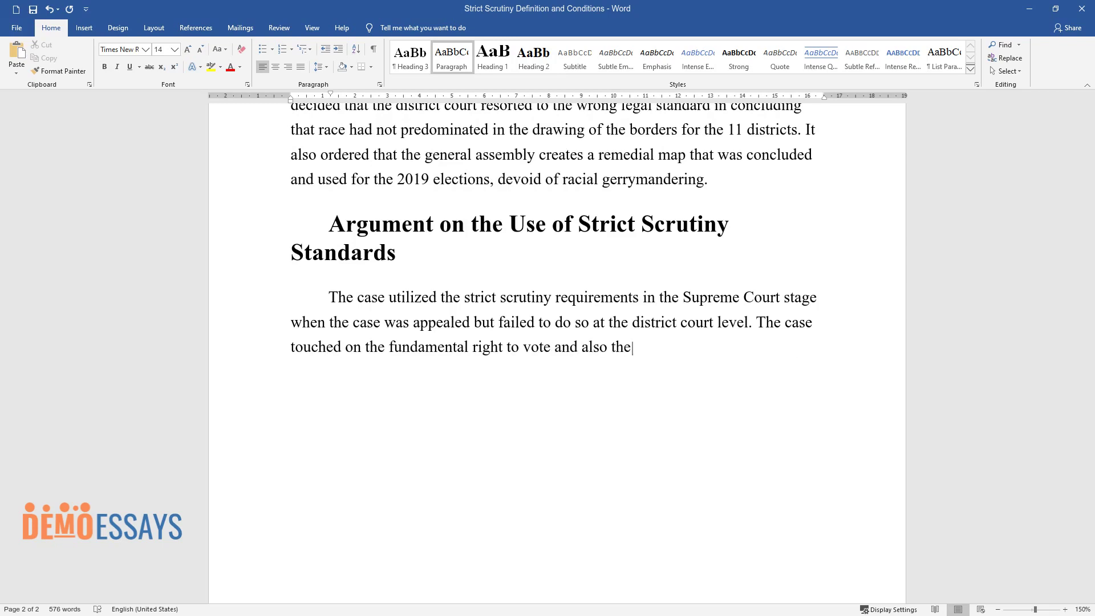
{"action": "type", "text": " segregation of Americans based on"}
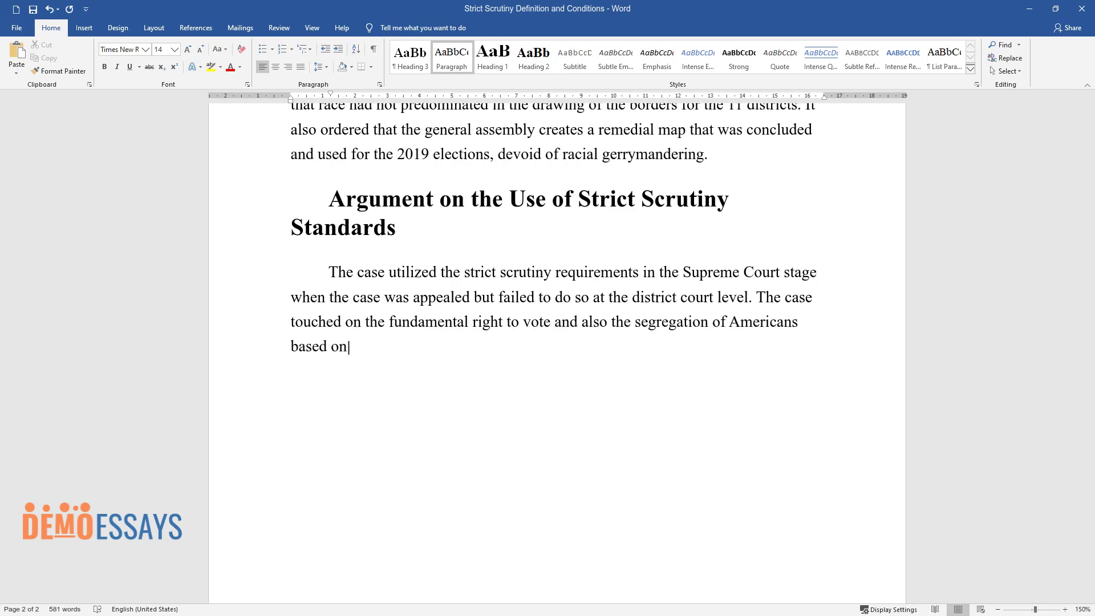
{"action": "type", "text": " race. The Constitution of America "}
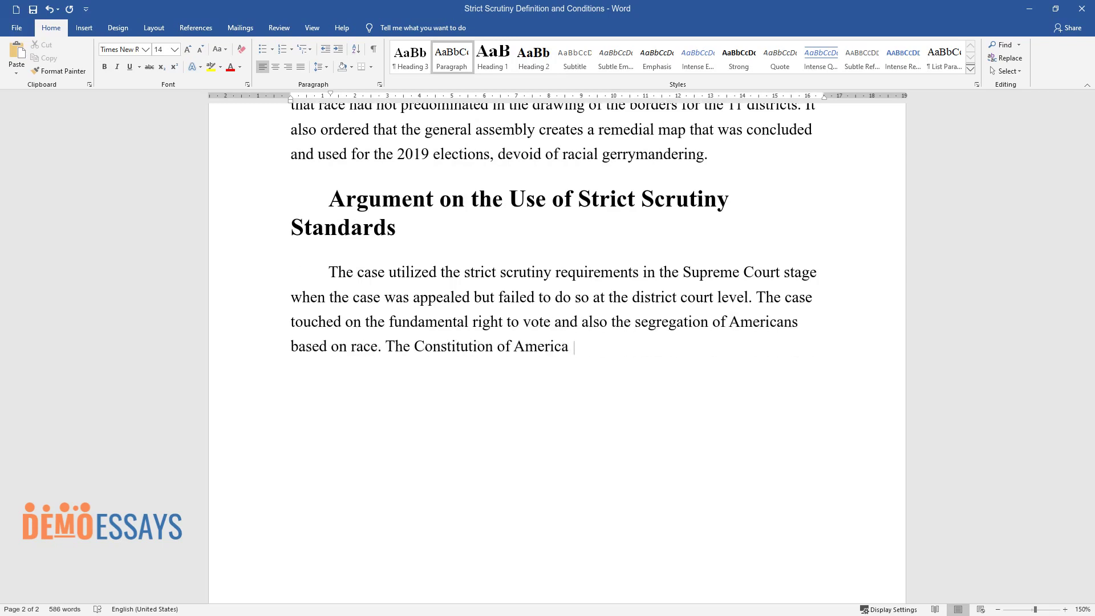
{"action": "type", "text": "guarantees the right to vote for al"}
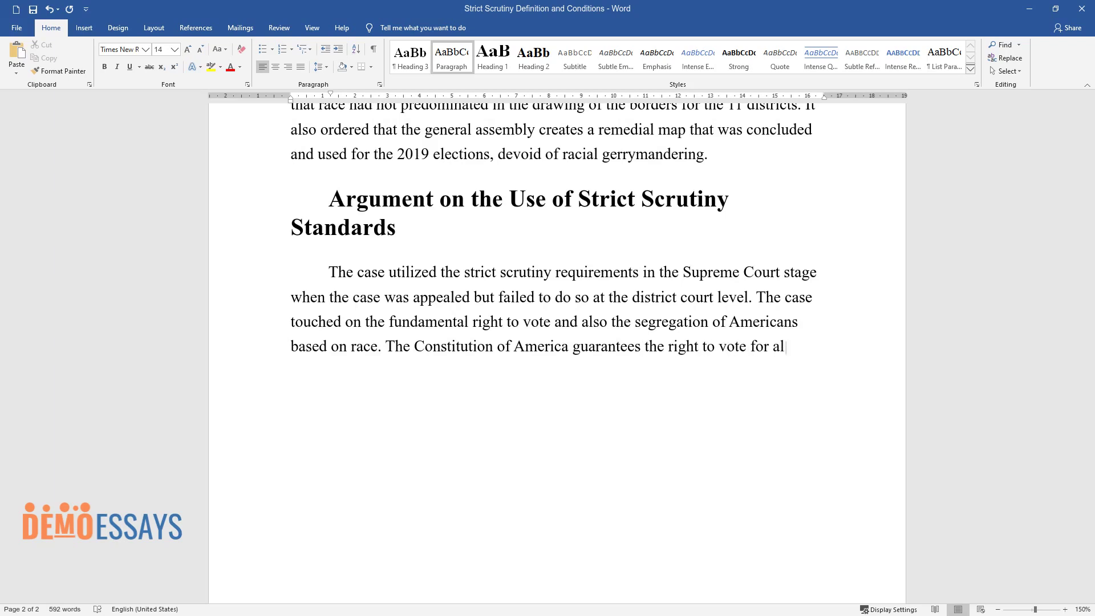
{"action": "type", "text": "l its citizens and"}
{"action": "type", "text": " protects this right in the Constitution. Equality is"}
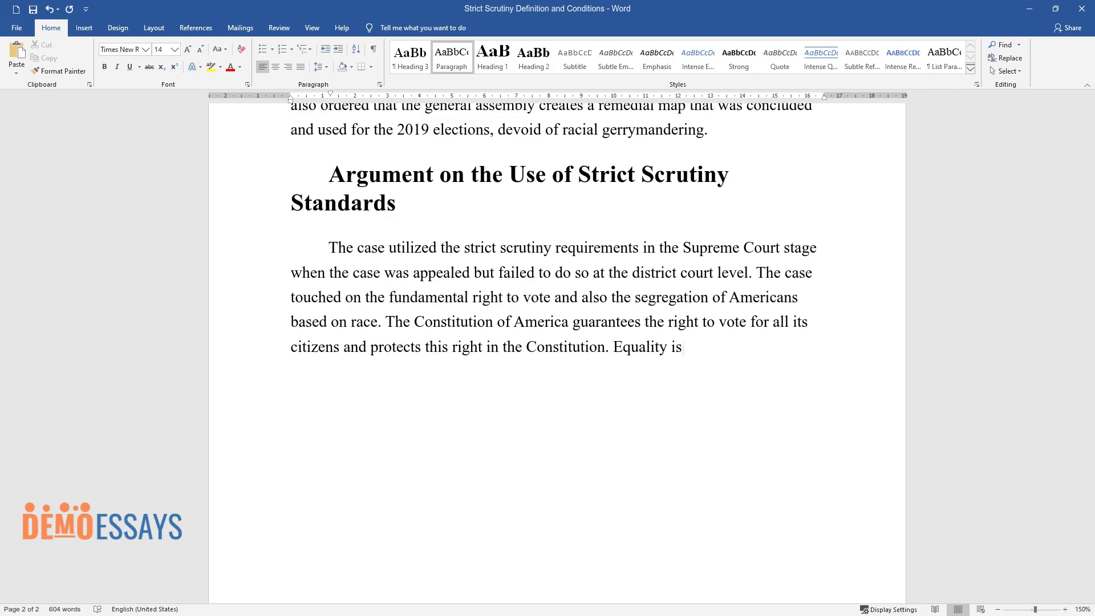
{"action": "type", "text": " also a crucial tenet of the Americ"}
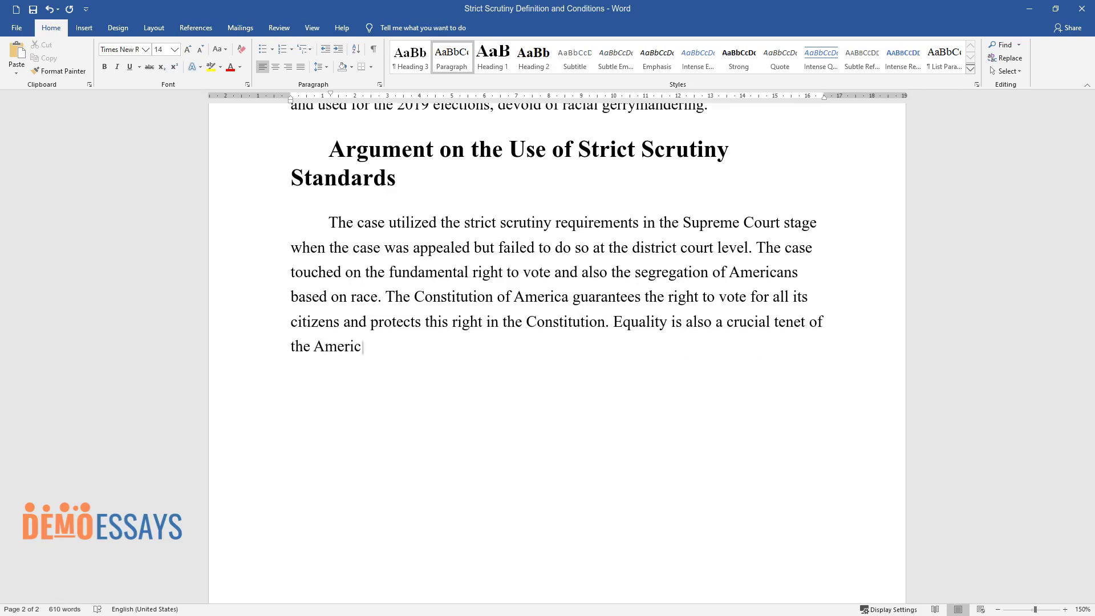
{"action": "type", "text": "an Constitution and can only be violated under crucial circumstances."}
Write the paragraph calling strict scrutiny the American judicial system's highest standard of review.
{"action": "key", "text": "Return"}
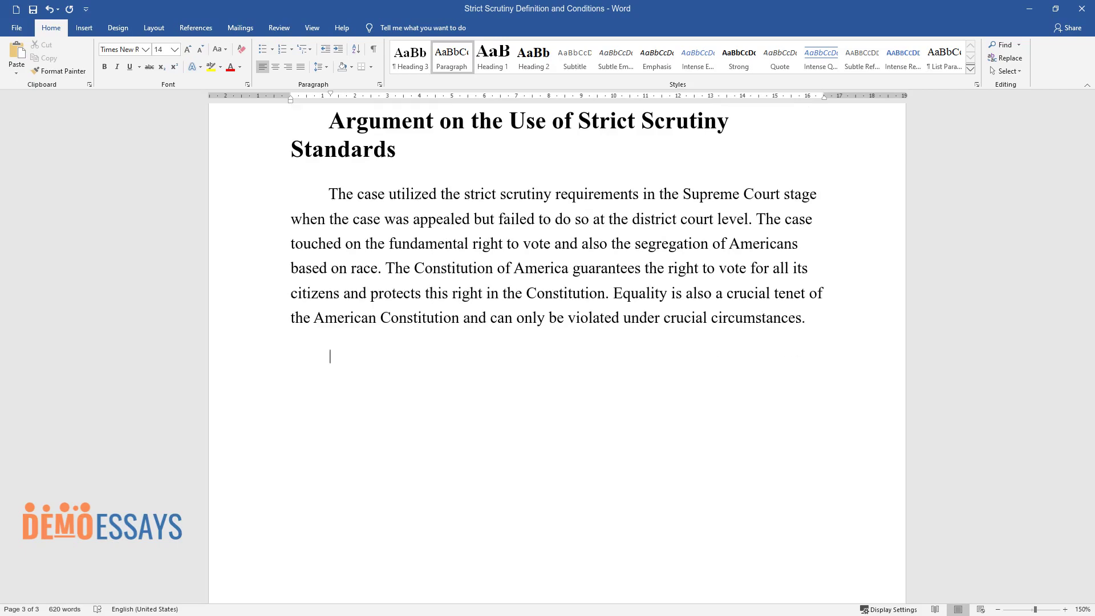
{"action": "type", "text": "The regulations o"}
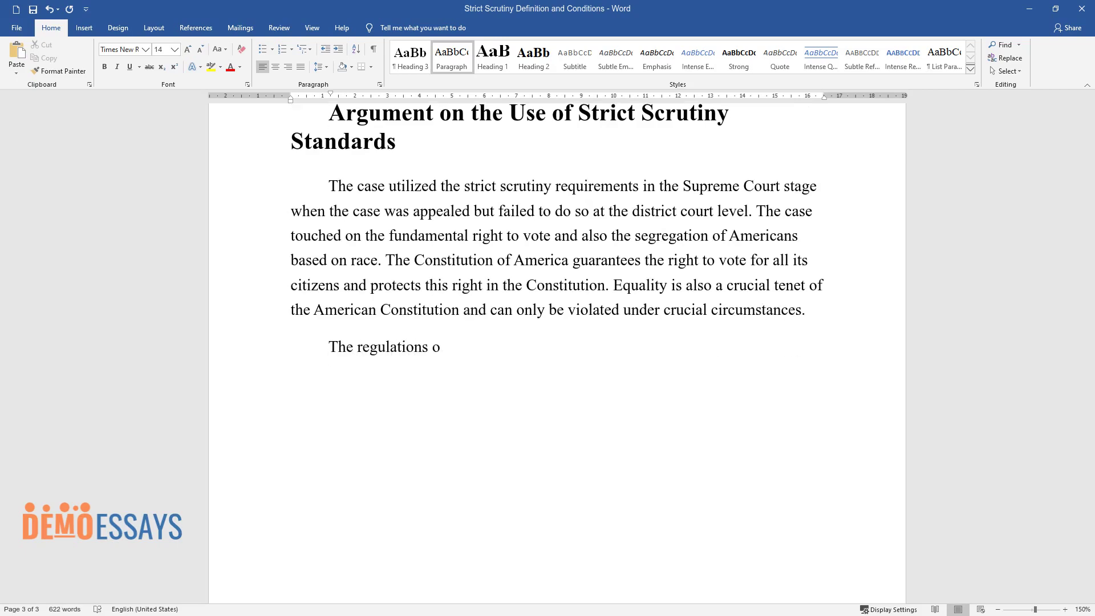
{"action": "type", "text": "f the American judicial system requi"}
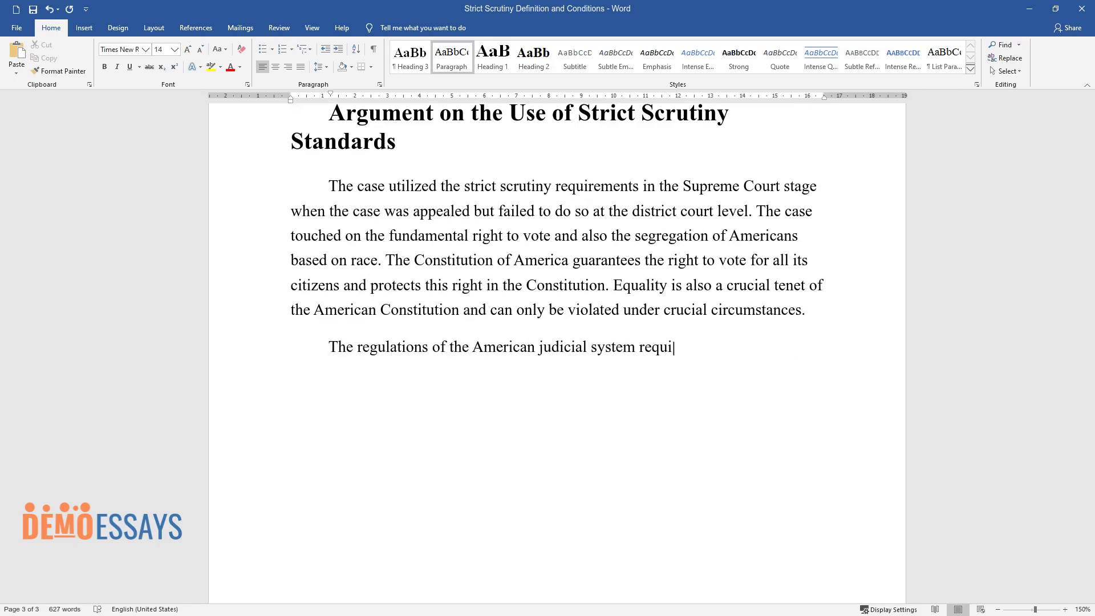
{"action": "type", "text": "re strict scrutiny, the highest lev"}
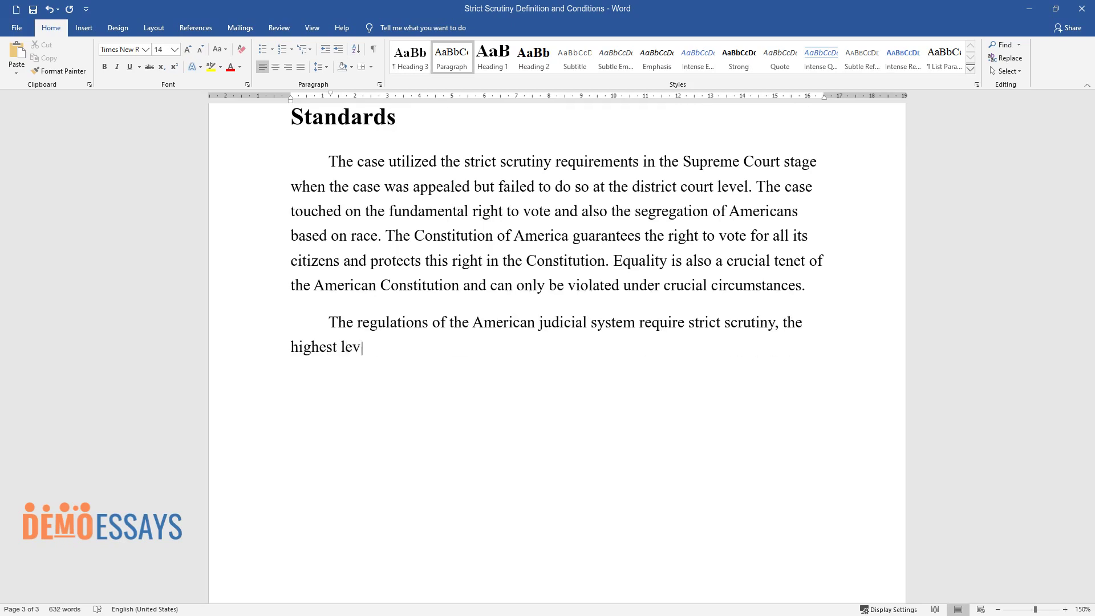
{"action": "type", "text": "el of judicial review, to be employe"}
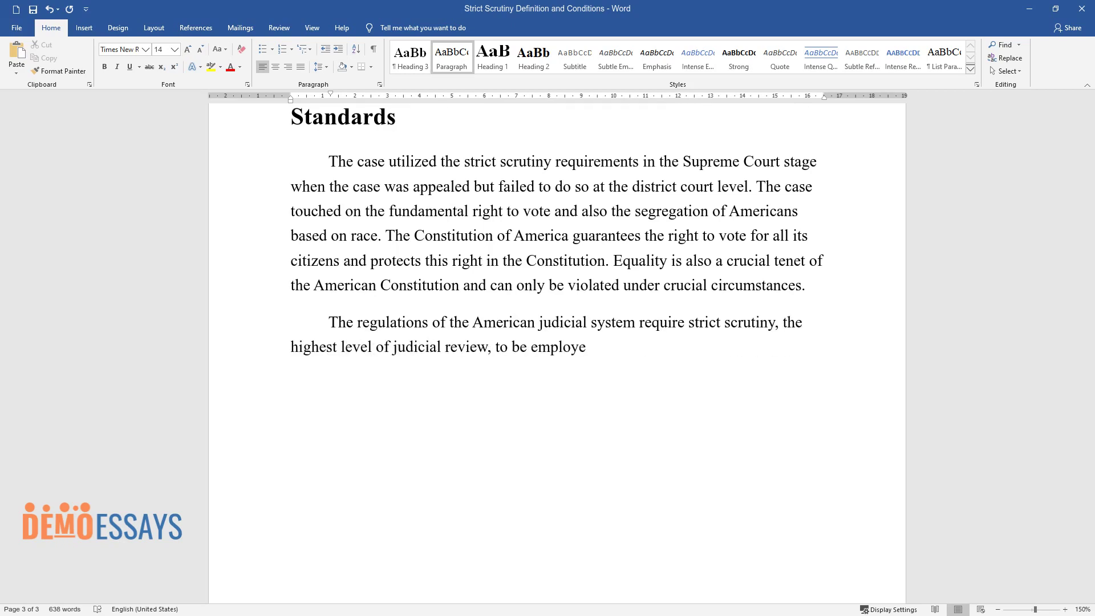
{"action": "type", "text": "d whenever such rights are infringed"}
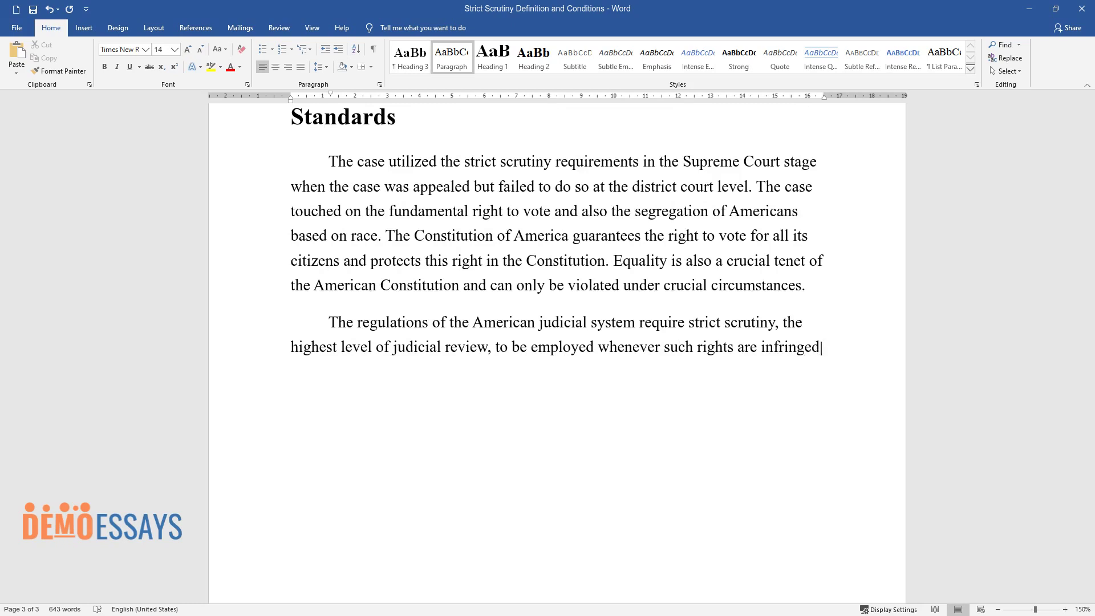
{"action": "type", "text": ". The key to strict scrutiny is to ensure that American citizens are pro"}
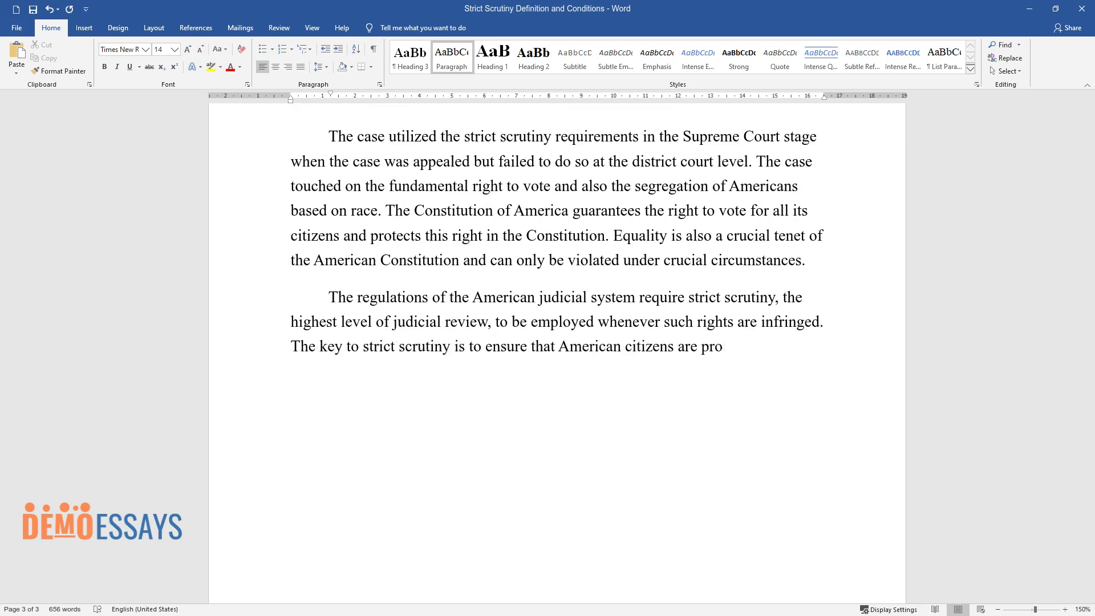
{"action": "type", "text": "tected from discrimination by the go"}
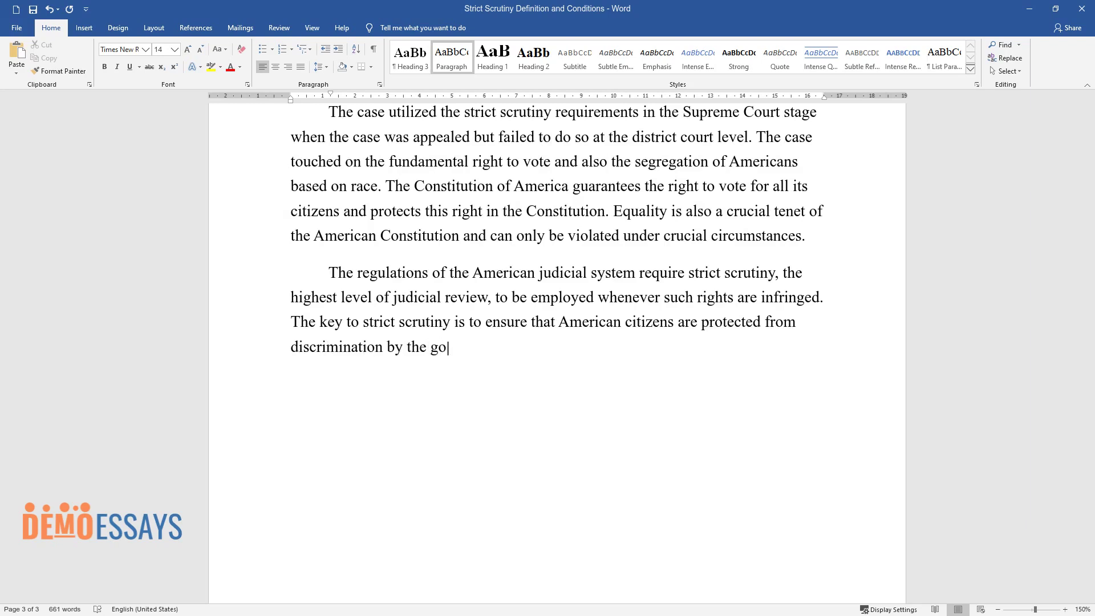
{"action": "type", "text": "vernment. The district court ruled that the general assembly "}
{"action": "type", "text": "of Virginia did not deliberately cause racial"}
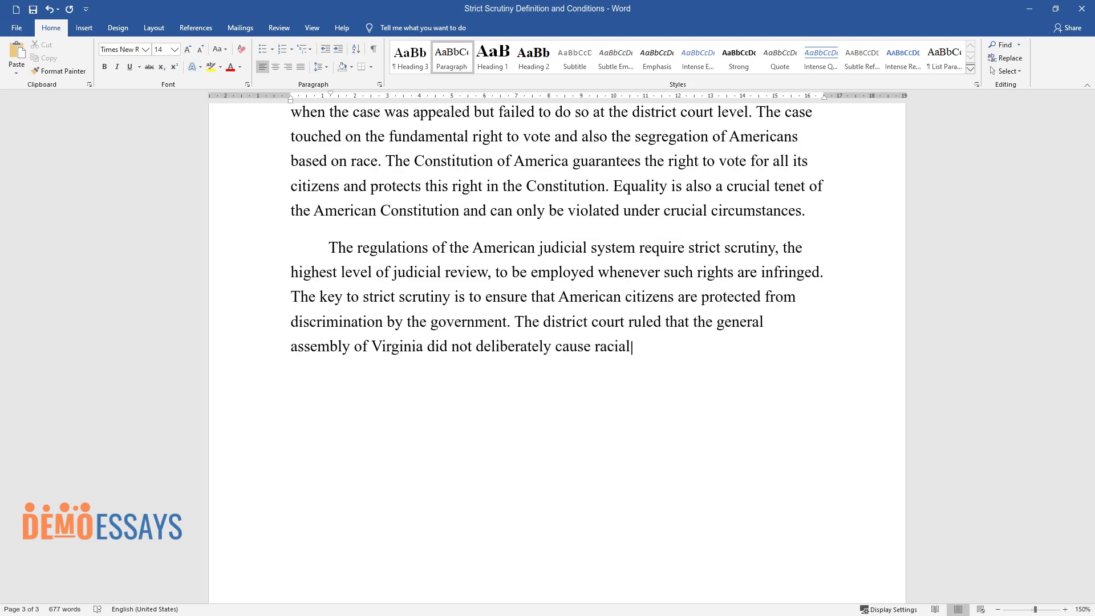
{"action": "type", "text": " gerrymandering by dividing the districts based on race."}
{"action": "key", "text": "Return"}
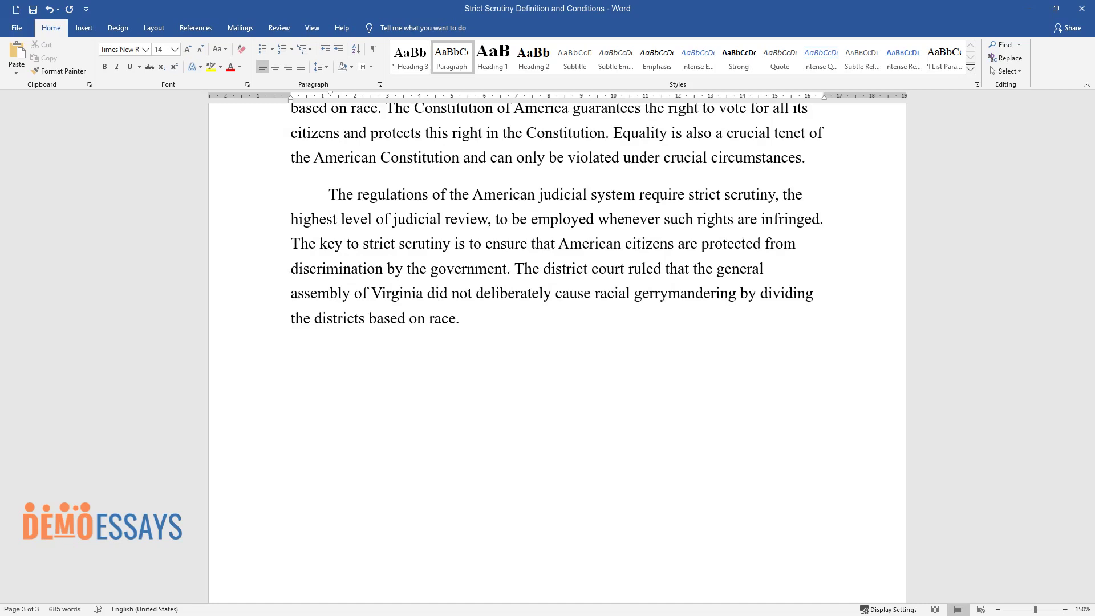
Write the paragraph on the Supreme Court's contrary ruling about Virginia's general assembly districting.
{"action": "type", "text": "The Supreme Court ruled in a contrary manner because the "}
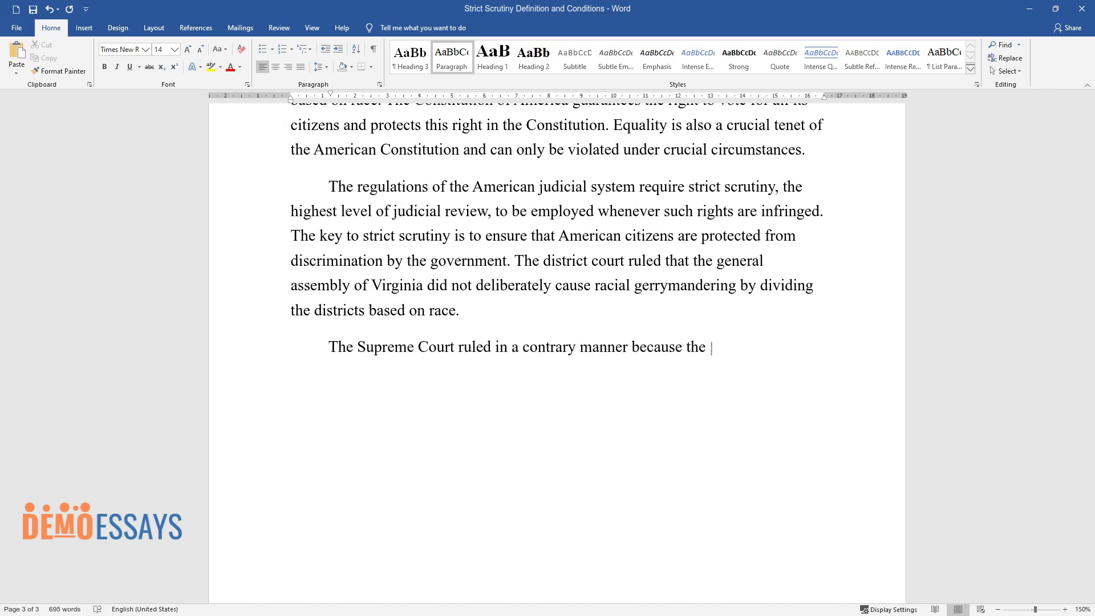
{"action": "type", "text": "general assembly of Virginia delibera"}
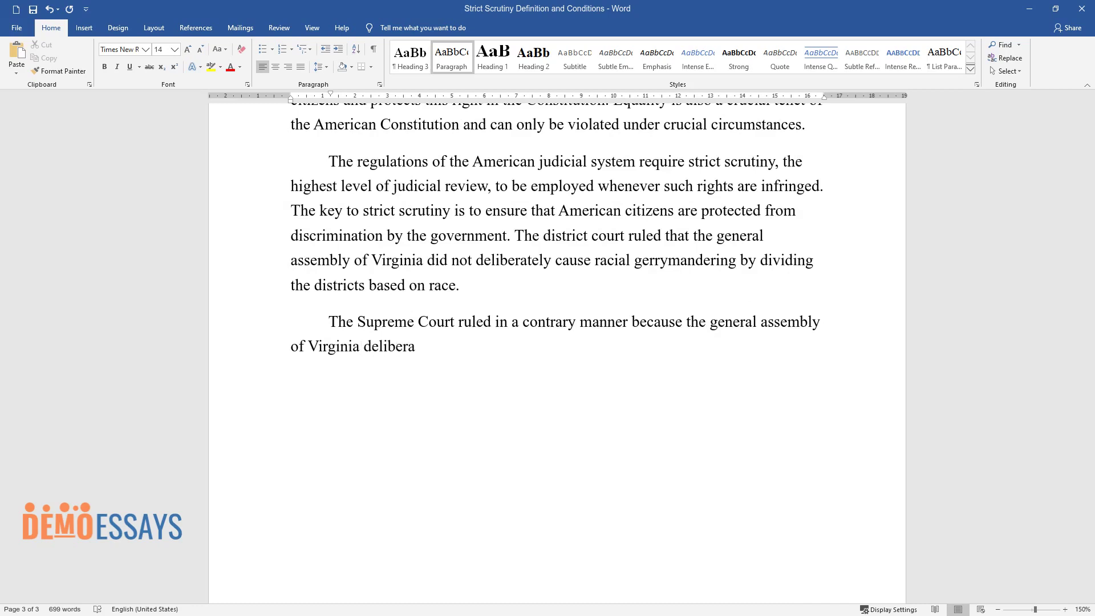
{"action": "type", "text": "tely segregated African Americans in"}
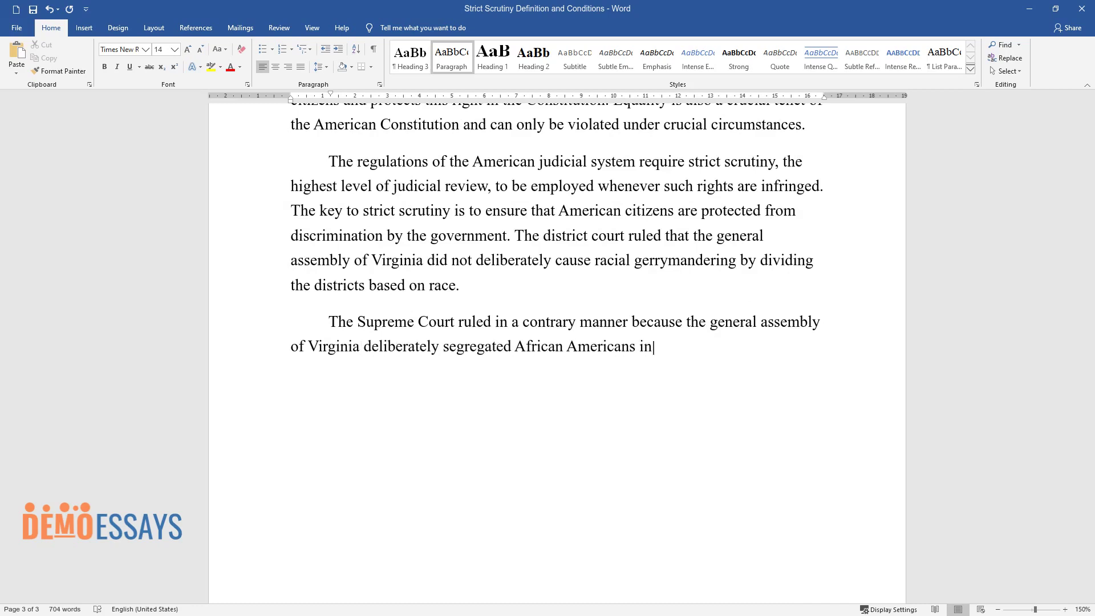
{"action": "type", "text": " a specific region. This ensured that the rig"}
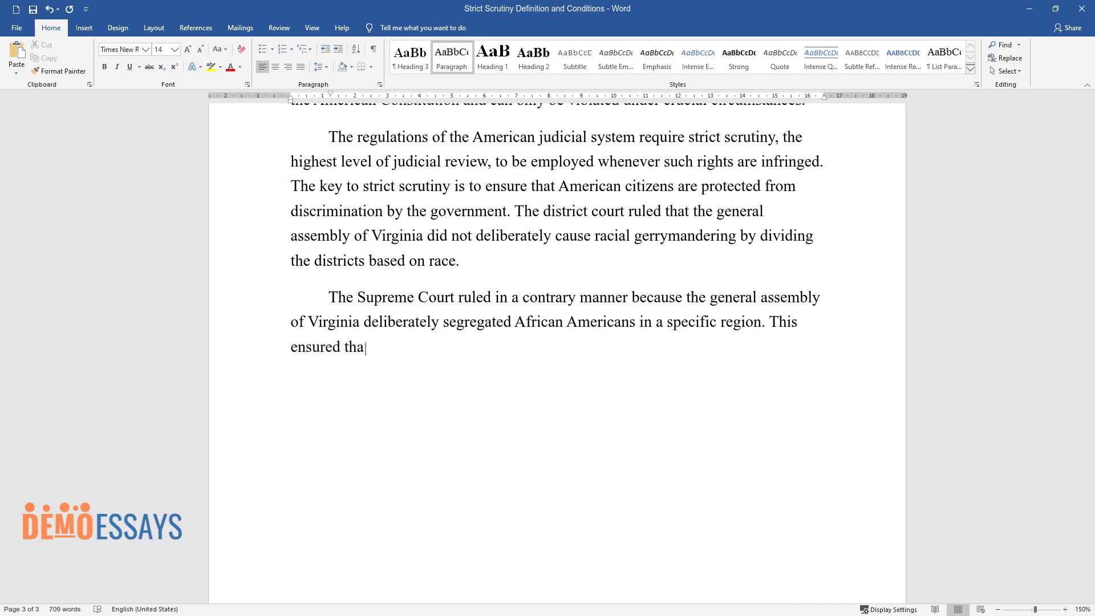
{"action": "type", "text": "hts of American citizens to"}
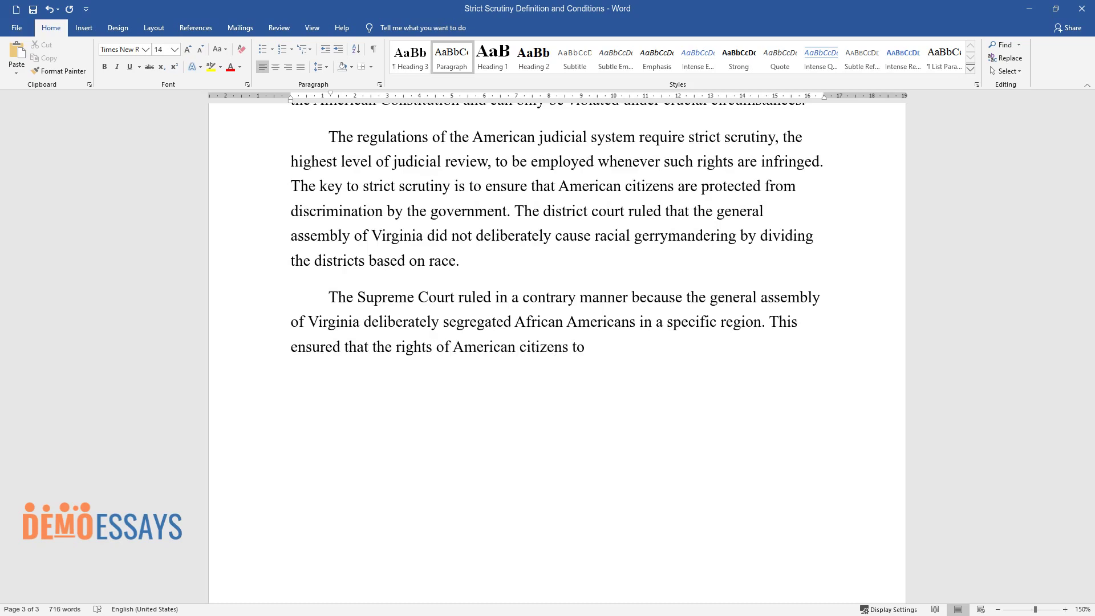
{"action": "type", "text": " vote and make democratic decisions were not interfered with. The court d"}
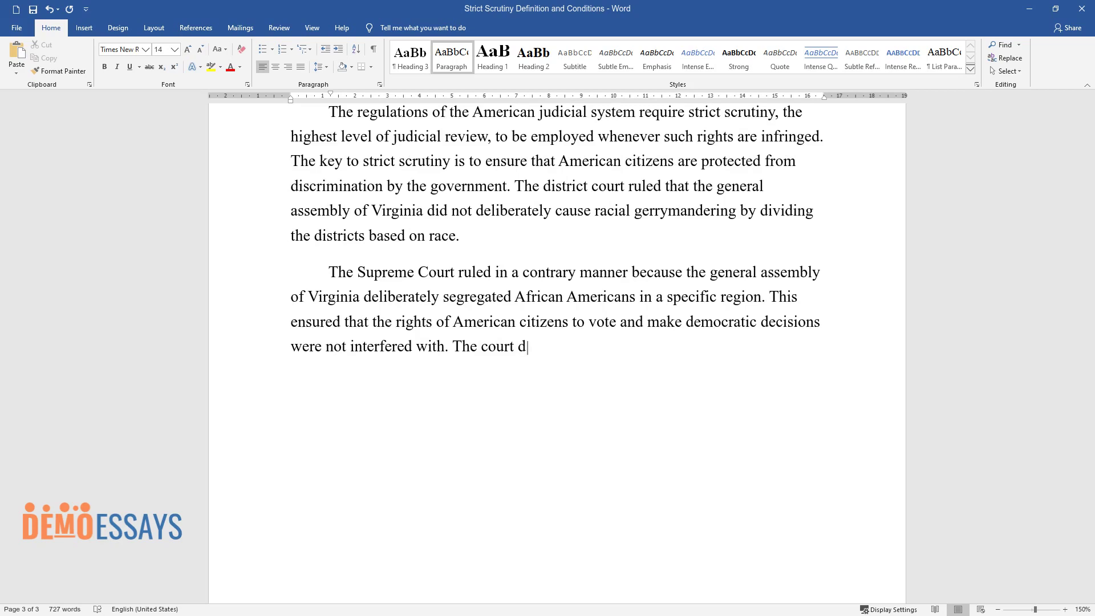
{"action": "type", "text": "etermined that no strategic governme"}
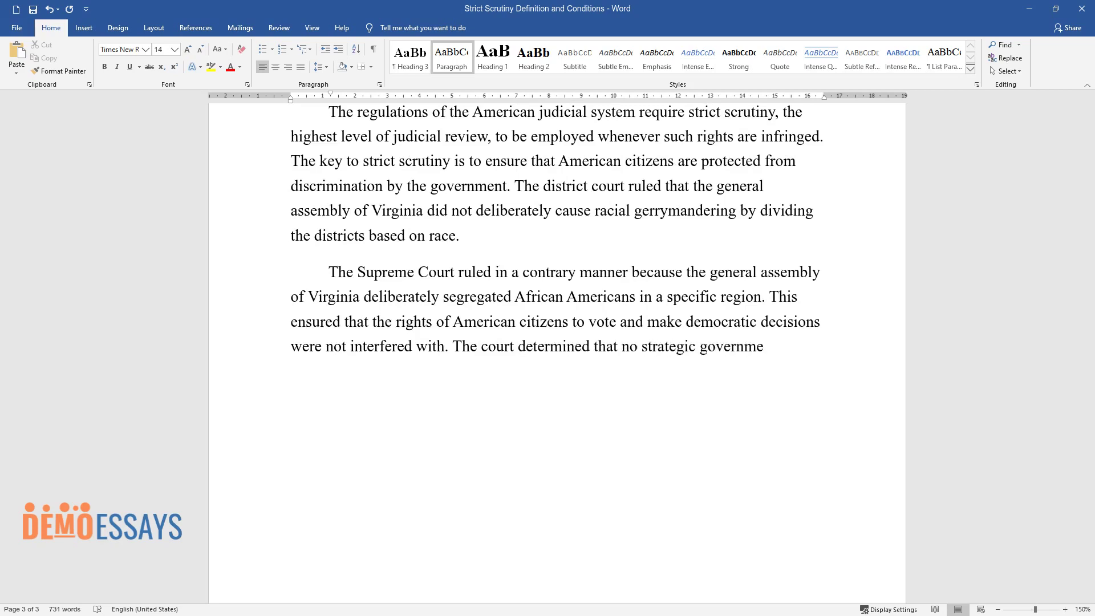
{"action": "type", "text": "nt objective would be served by the decision to divide the districts based"}
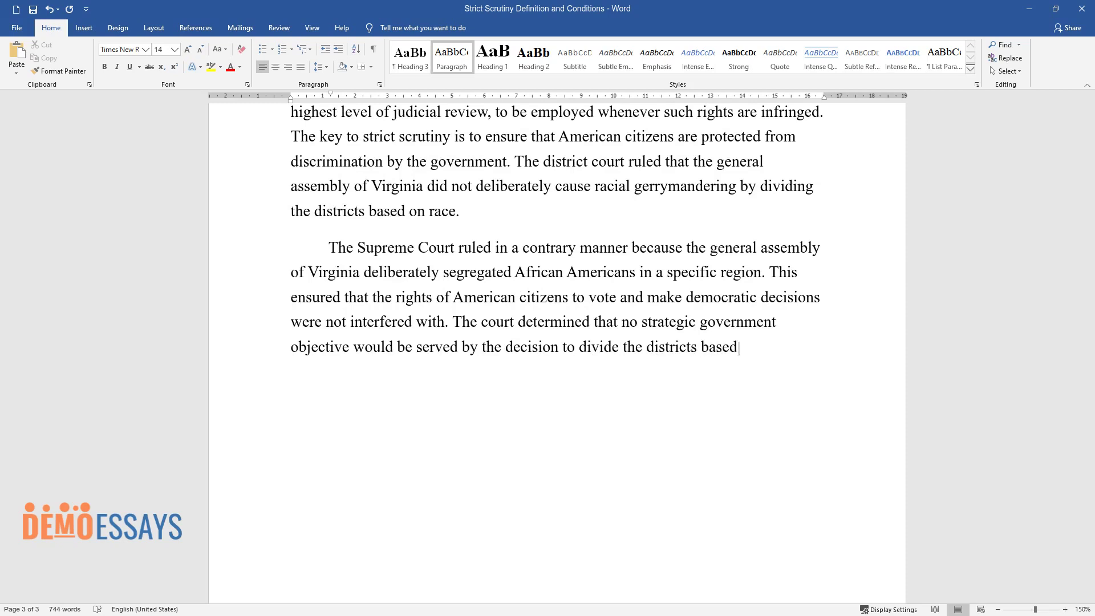
{"action": "type", "text": " on predetermined populations of the"}
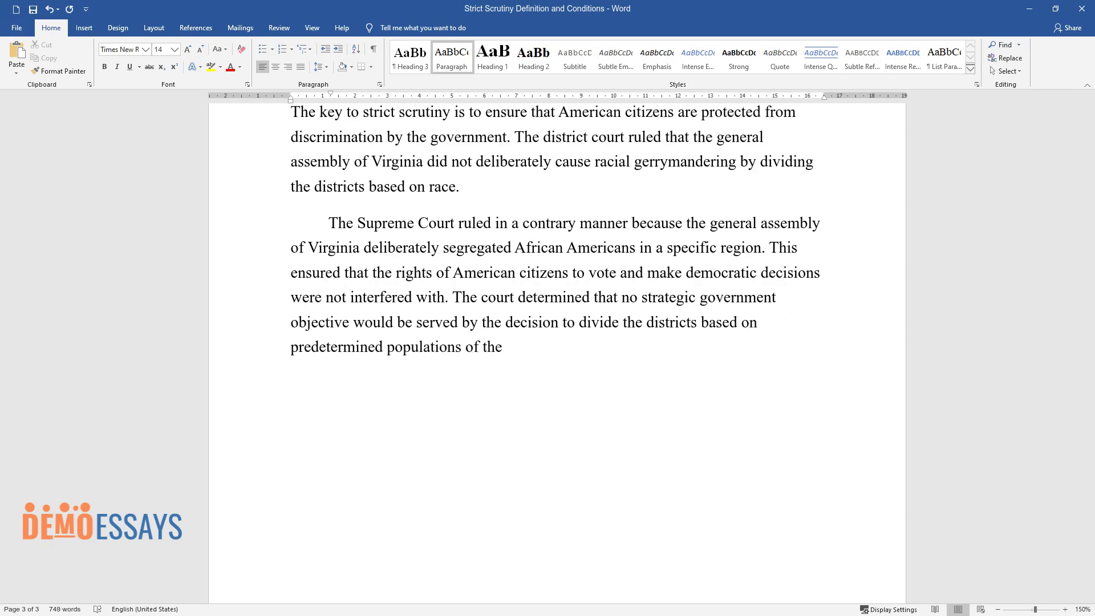
{"action": "type", "text": "oncluded t"}
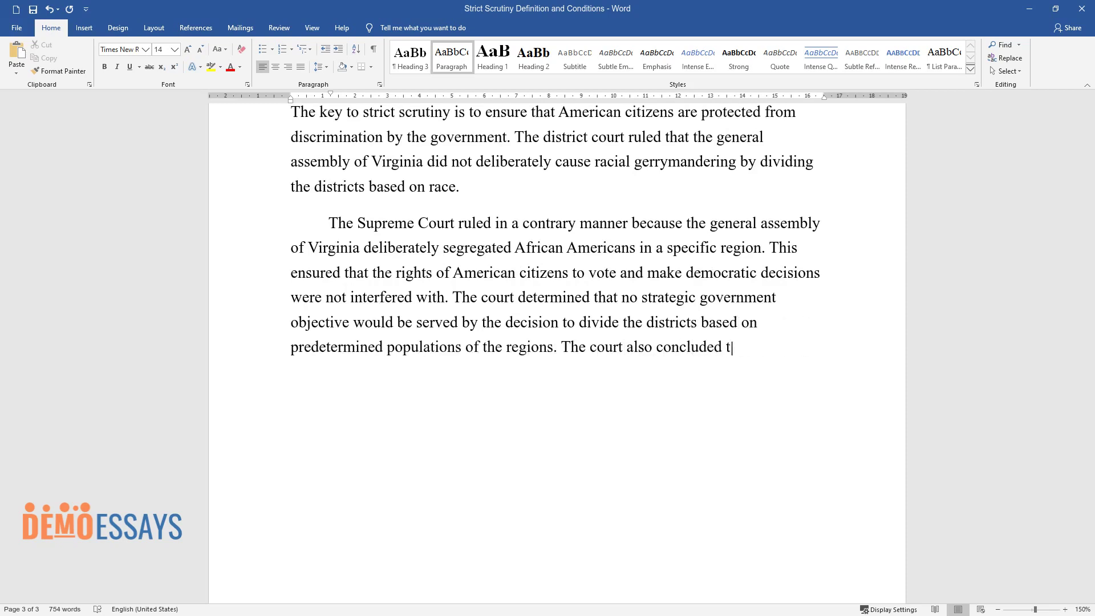
{"action": "type", "text": "hat the leadership of the state did "}
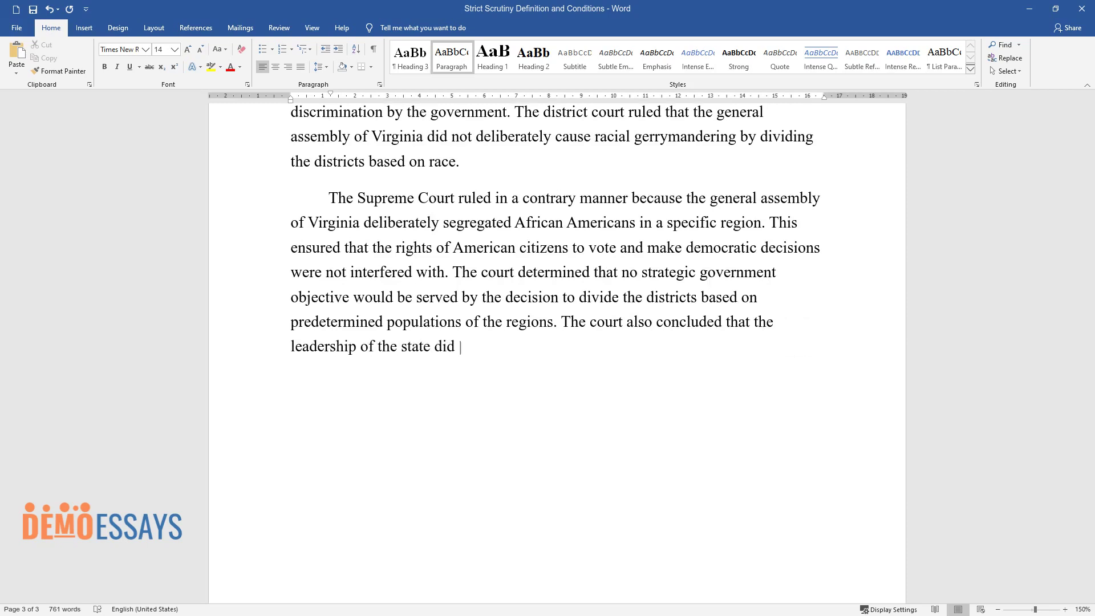
{"action": "type", "text": "not make slight modifications to the"}
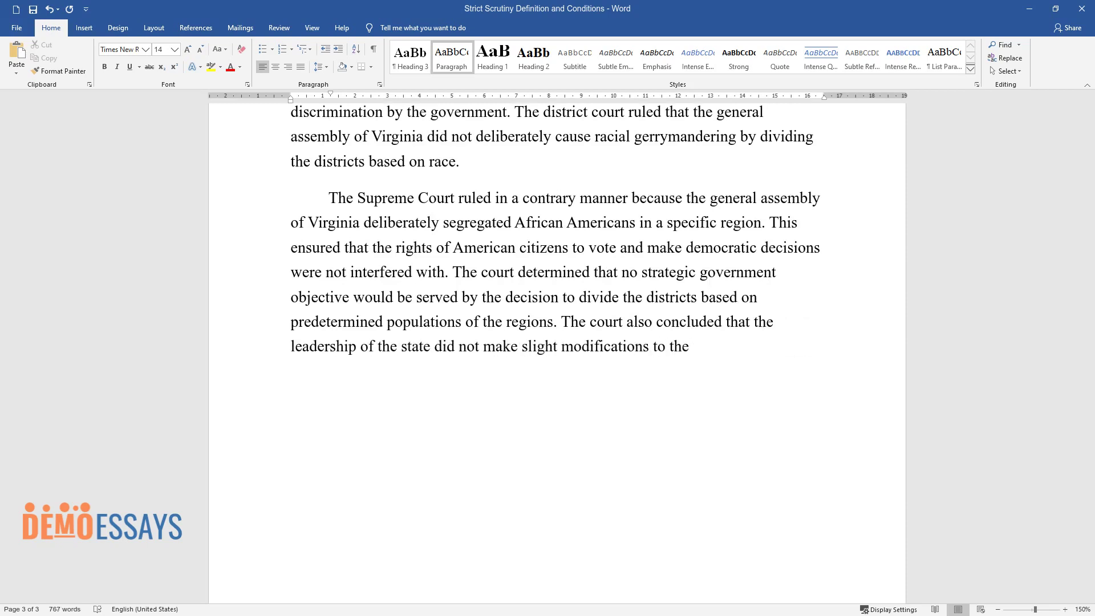
{"action": "type", "text": " laws that govern voting and"}
{"action": "type", "text": " racial equity. The modifications the state p"}
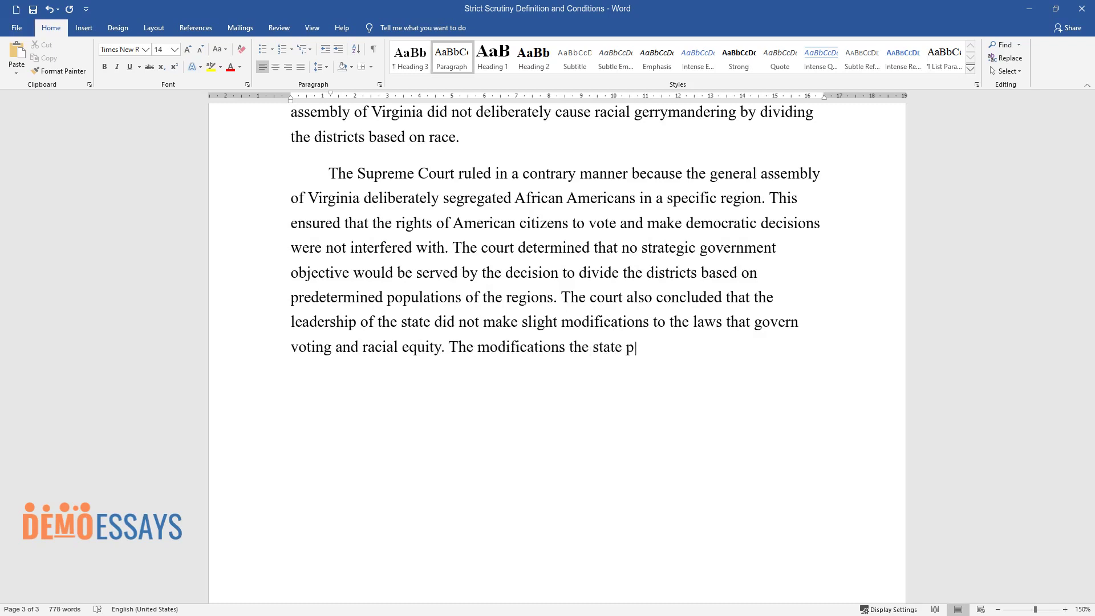
{"action": "type", "text": "urported to have made were geared tow"}
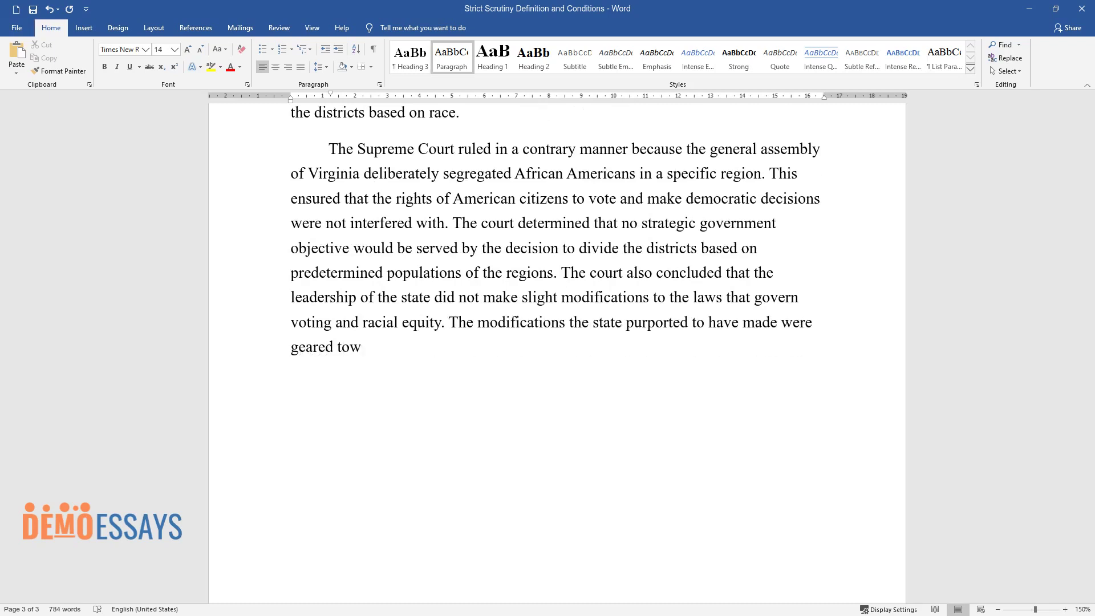
{"action": "type", "text": "ards ensuring that the decisions mad"}
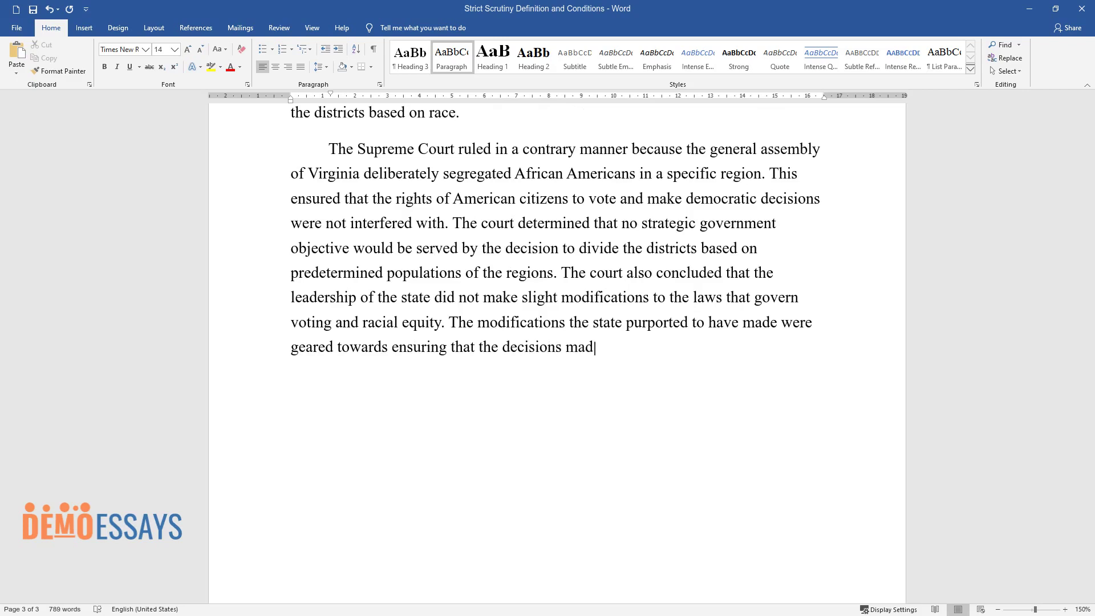
{"action": "type", "text": "e by minority groups at the ballot were not ov"}
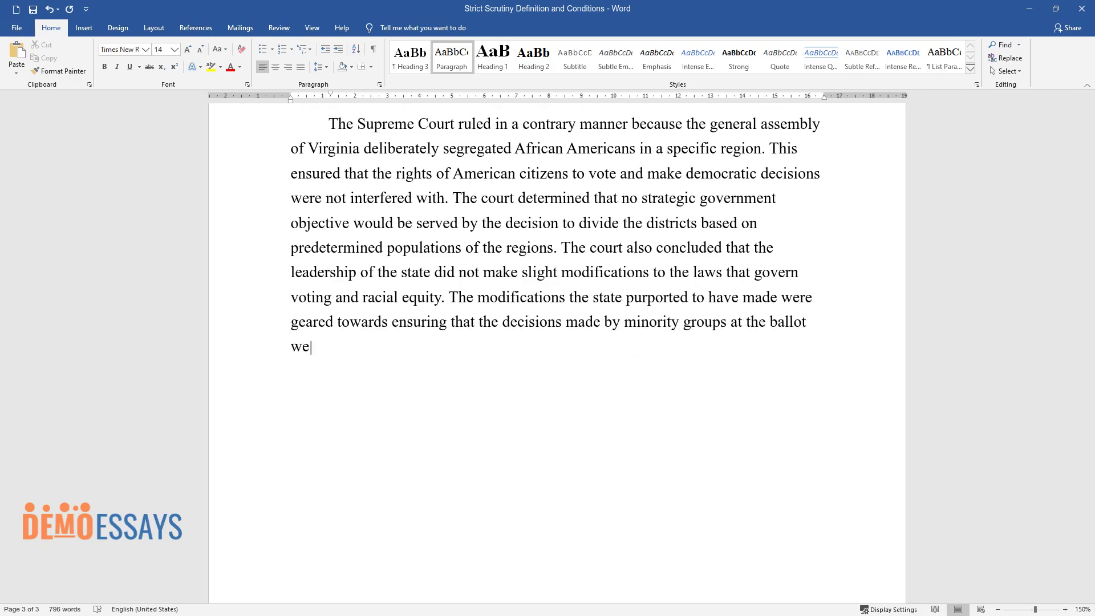
{"action": "type", "text": "ershadowed by majority groups. This was contrary to requirement"}
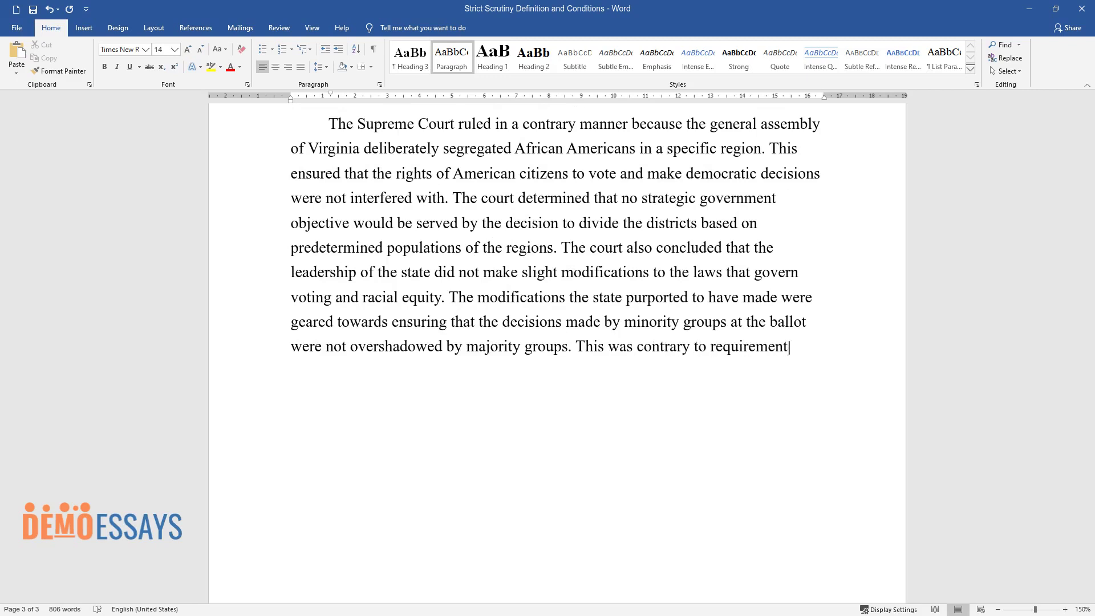
{"action": "type", "text": "s under the equality rights and regul"}
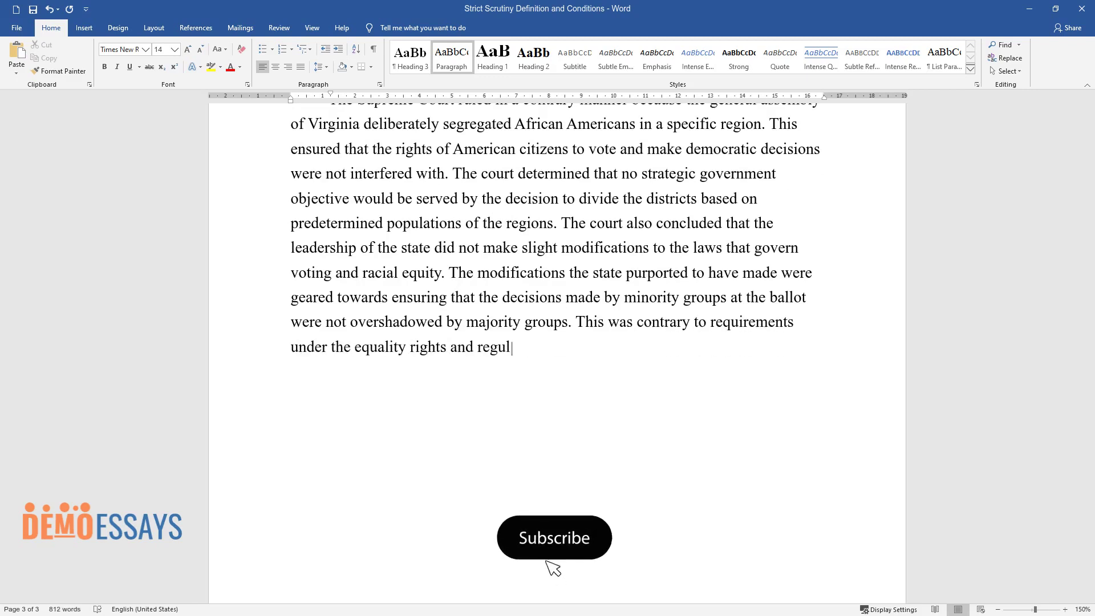
{"action": "type", "text": "ations of the strict scrutiny. The d"}
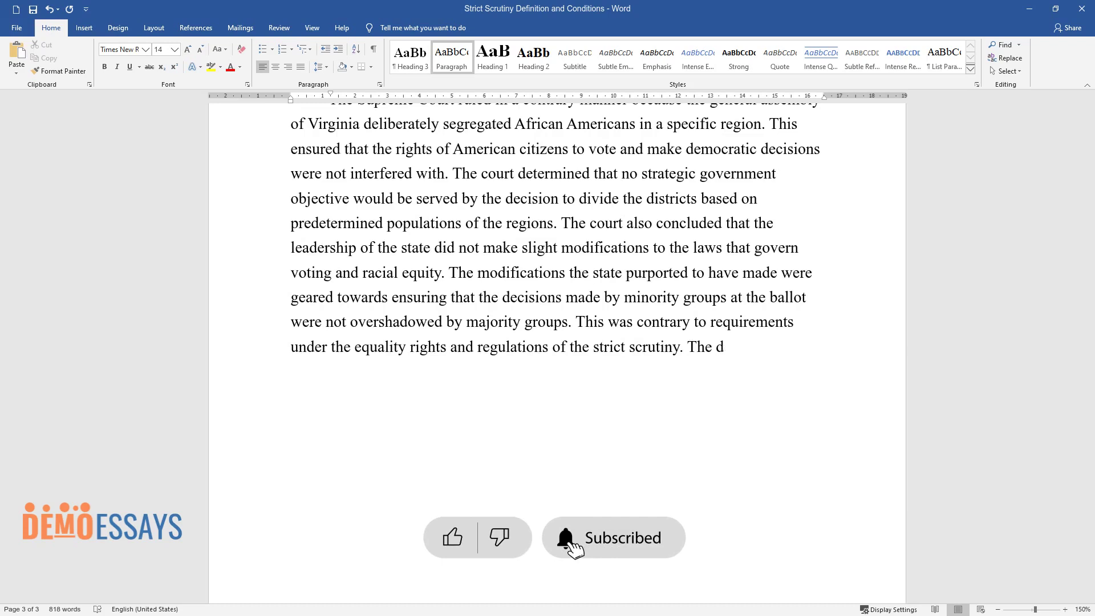
{"action": "type", "text": "ecision to draw the borders previously amounted to the separati"}
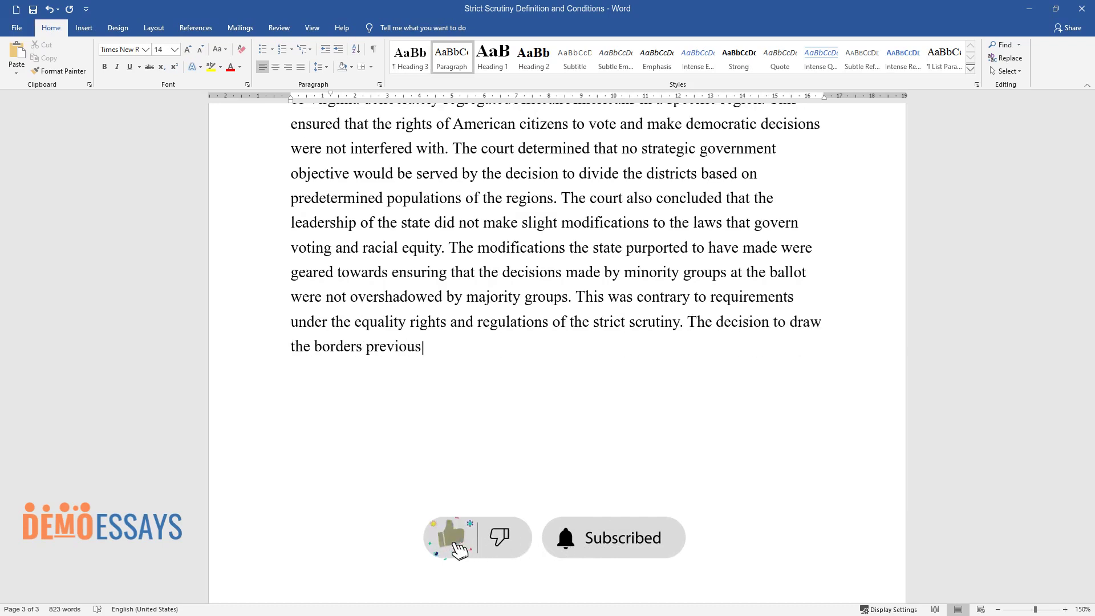
{"action": "type", "text": "on and tar"}
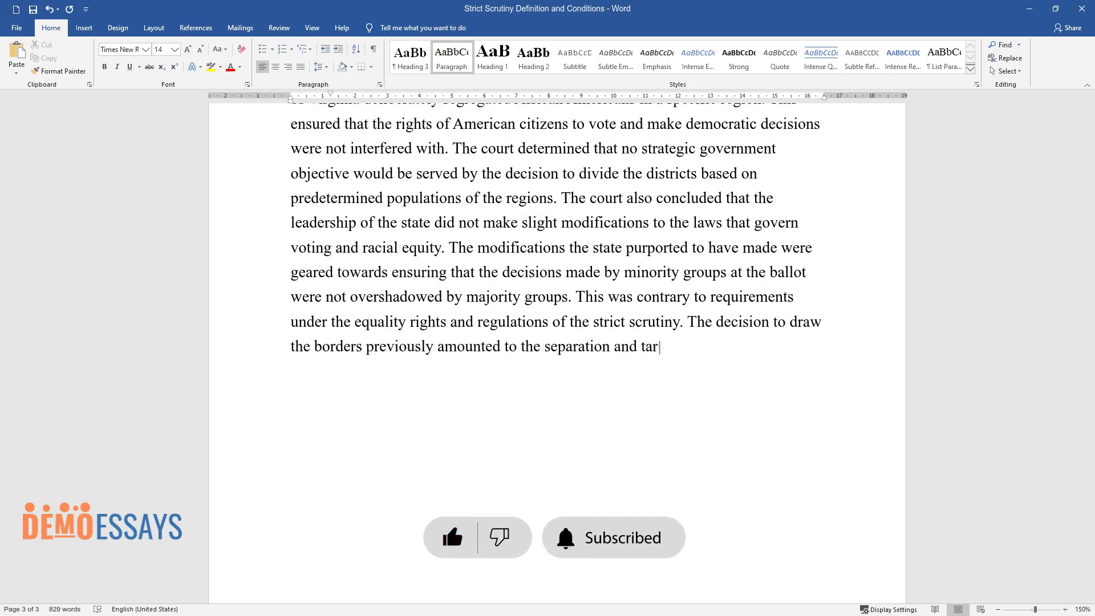